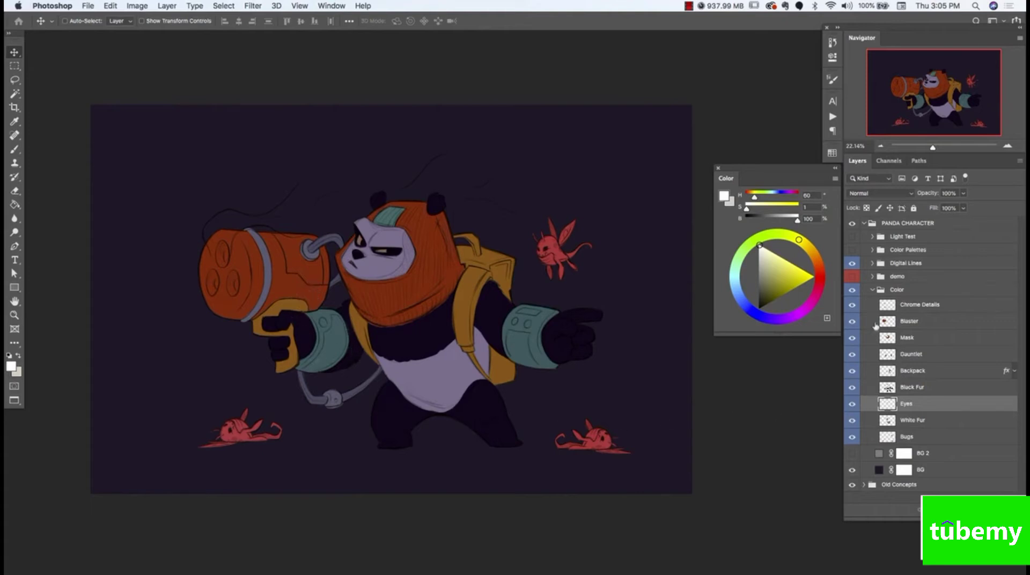
# Toggle the Blaster, Mask and Backpack layers off and on to examine what each contributes, and collapse the Color group
pyautogui.click(852, 321)
pyautogui.click(852, 322)
pyautogui.click(852, 338)
pyautogui.click(852, 338)
pyautogui.click(852, 338)
pyautogui.click(852, 337)
pyautogui.click(852, 321)
pyautogui.click(853, 322)
pyautogui.click(853, 371)
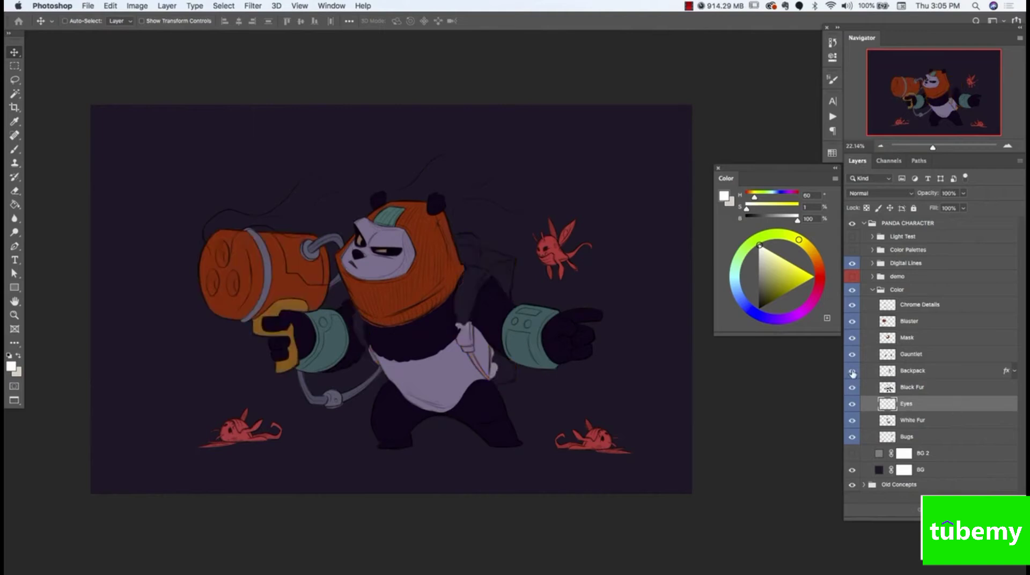
pyautogui.click(853, 371)
pyautogui.click(852, 371)
pyautogui.click(852, 371)
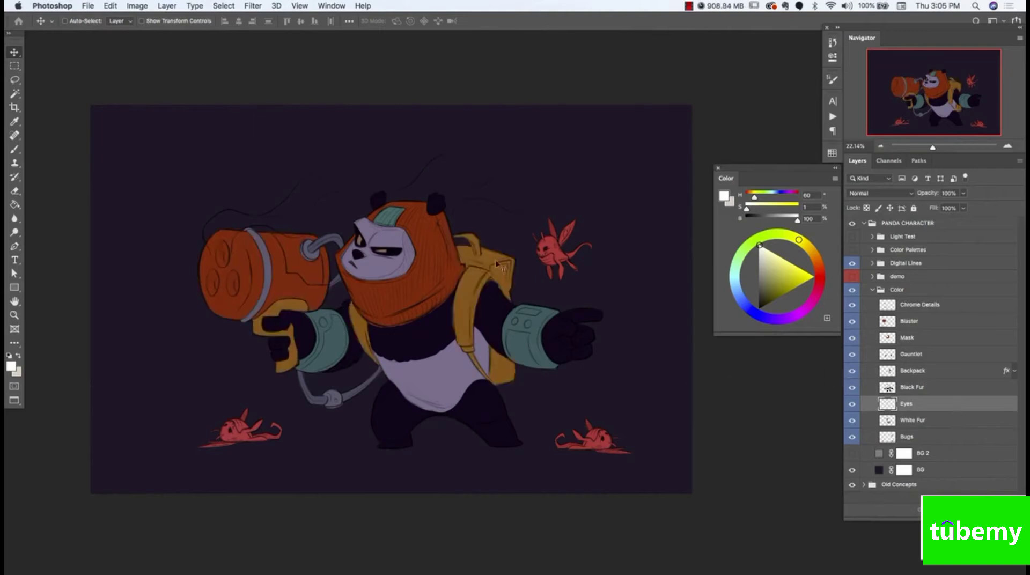
pyautogui.click(873, 290)
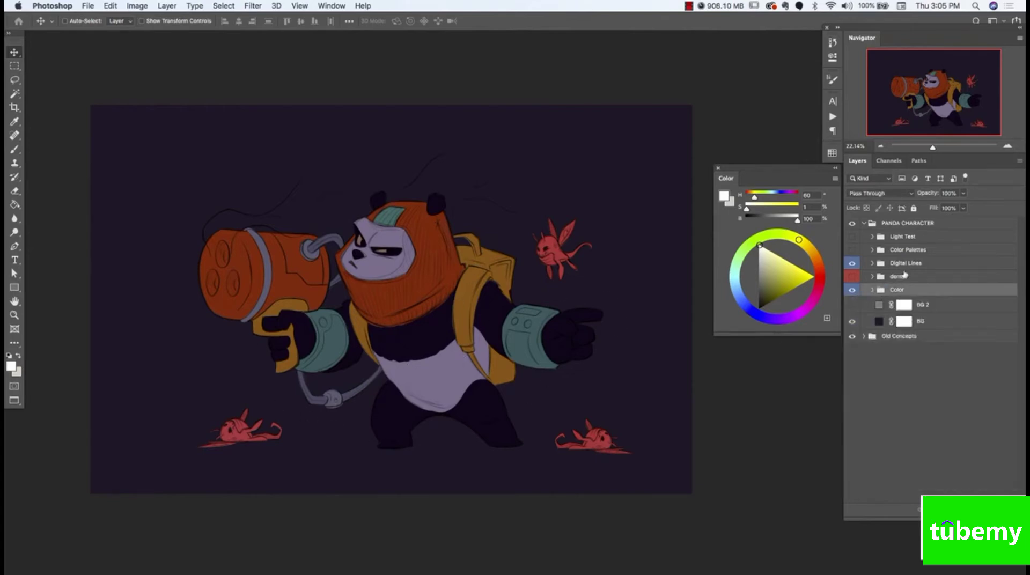
# Examine the Color group's layer list and toggle the group's visibility to compare the artwork with and without its flat colors
pyautogui.click(852, 251)
pyautogui.click(873, 290)
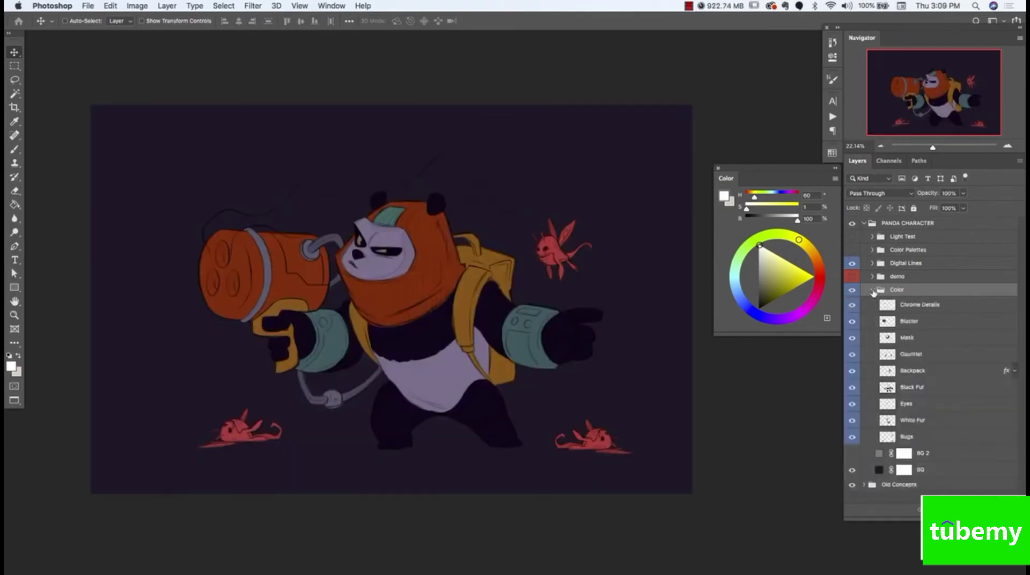
pyautogui.click(872, 290)
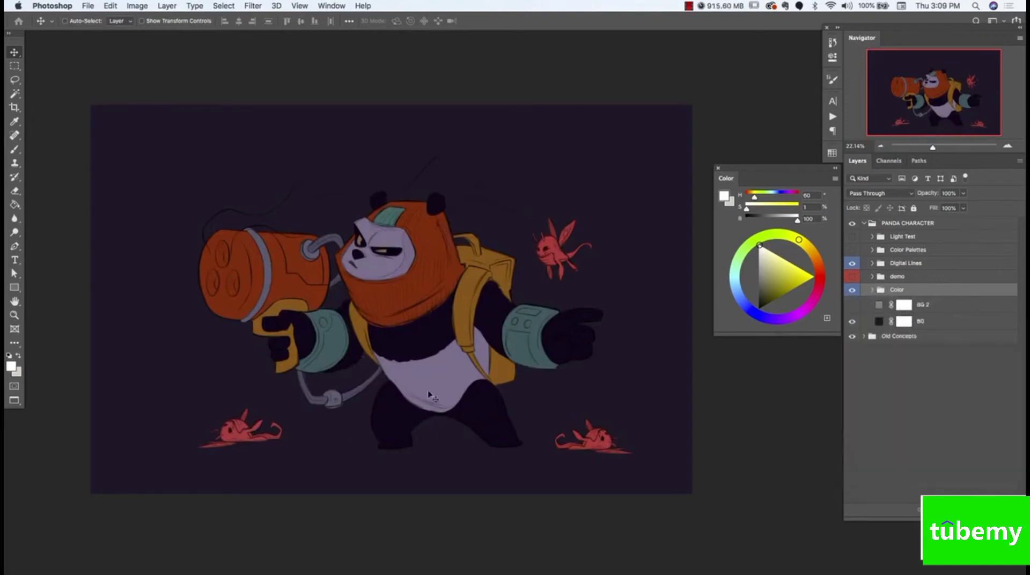
pyautogui.click(853, 290)
pyautogui.click(853, 291)
# Duplicate the demo group's Silhouette layer to the bottom of the Color group, beneath the Bugs layer, and collapse the demo group
pyautogui.click(873, 290)
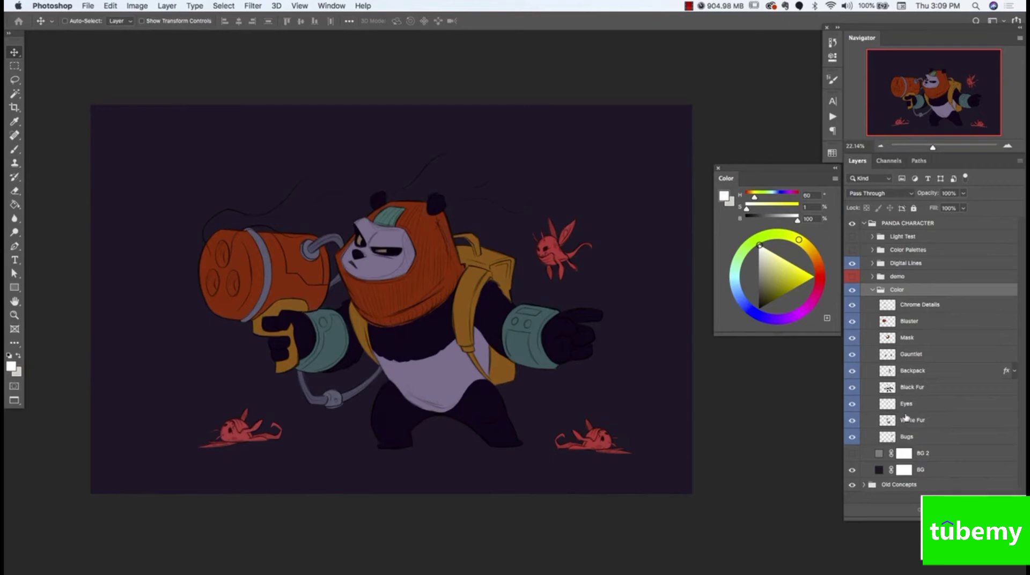
pyautogui.click(874, 277)
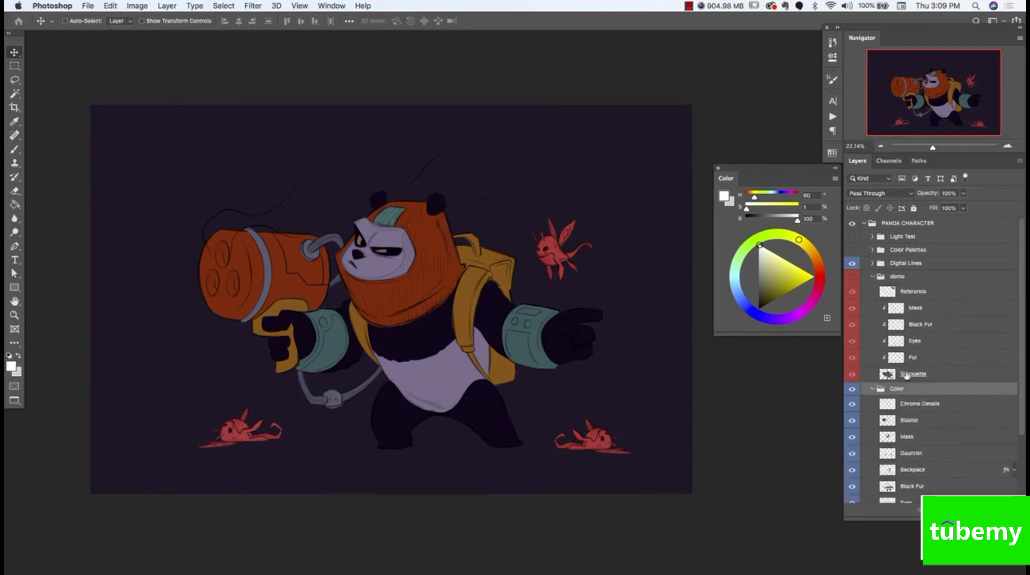
pyautogui.moveTo(905, 375); pyautogui.dragTo(912, 491)
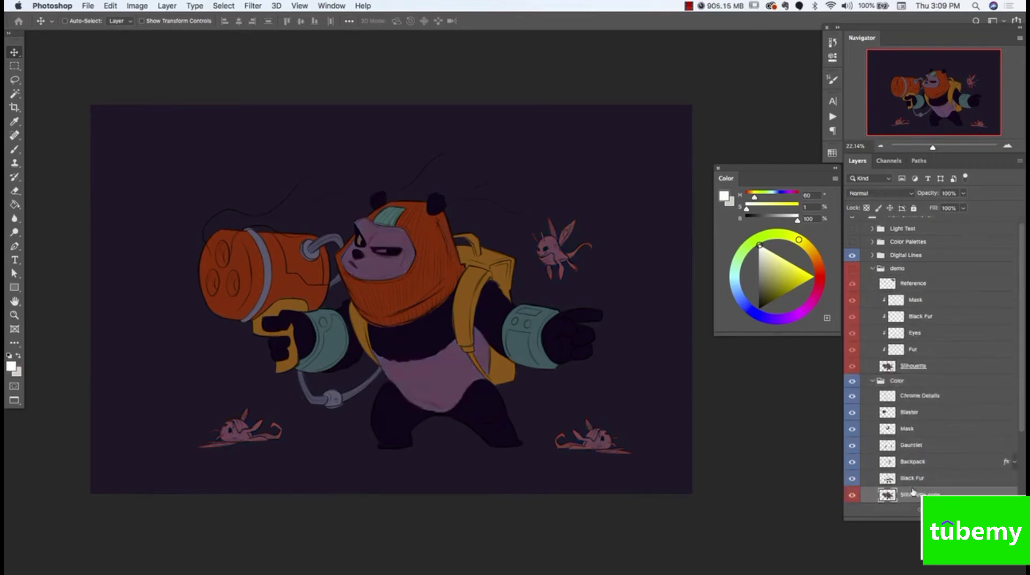
pyautogui.scroll(-3, 911, 406)
pyautogui.moveTo(911, 406); pyautogui.dragTo(901, 457)
pyautogui.scroll(4, 912, 289)
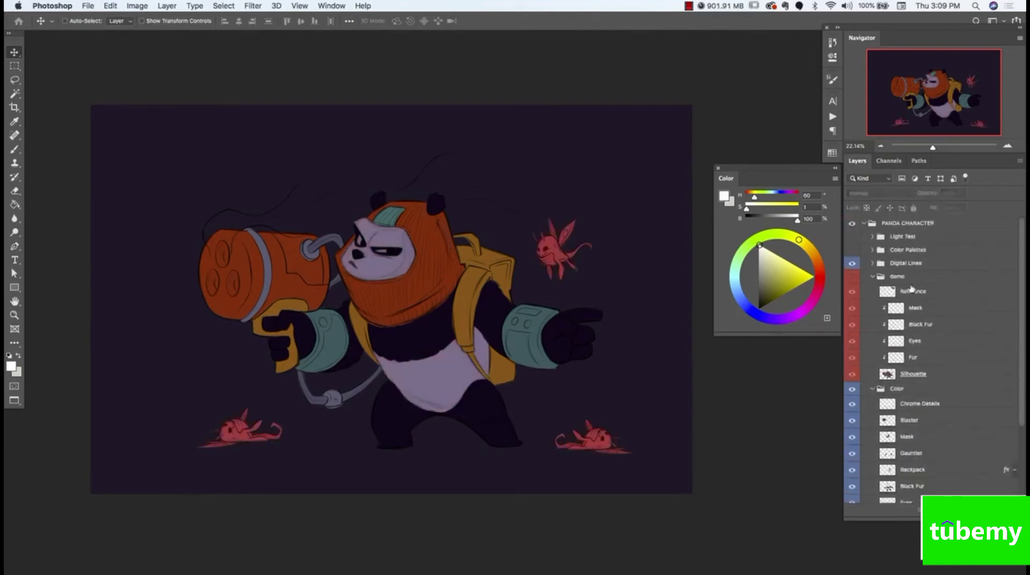
pyautogui.click(873, 276)
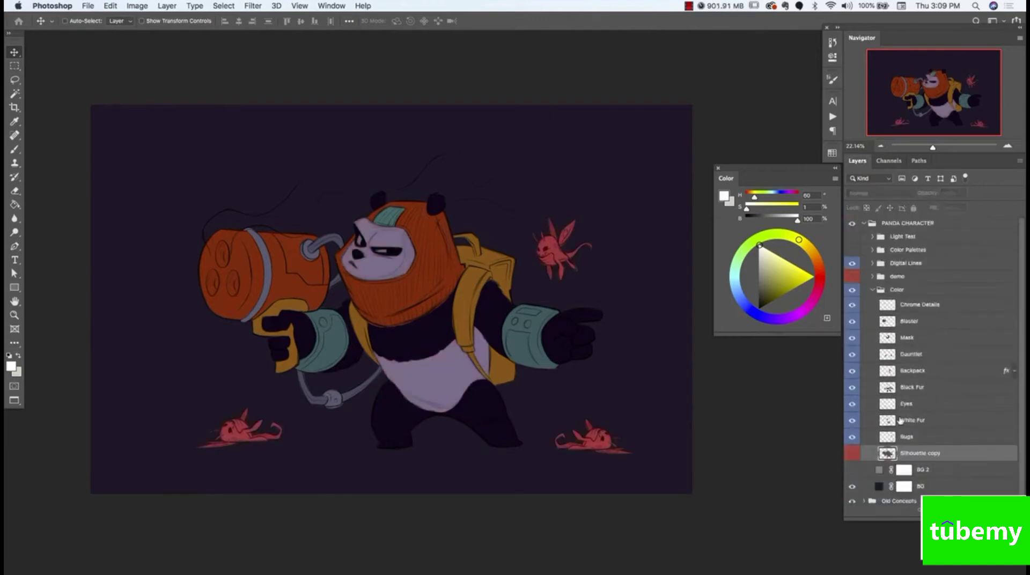
# Show only the Silhouette copy within the Color group, load its outline as a selection and deselect it
pyautogui.click(852, 454)
pyautogui.moveTo(852, 304); pyautogui.dragTo(852, 420)
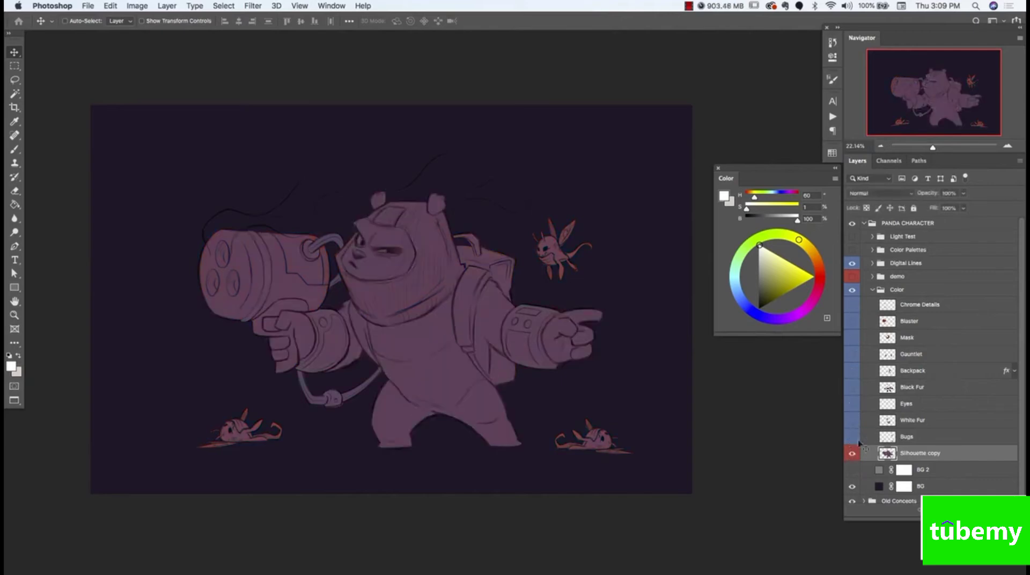
pyautogui.keyDown('super'); pyautogui.click(889, 455); pyautogui.keyUp('super')
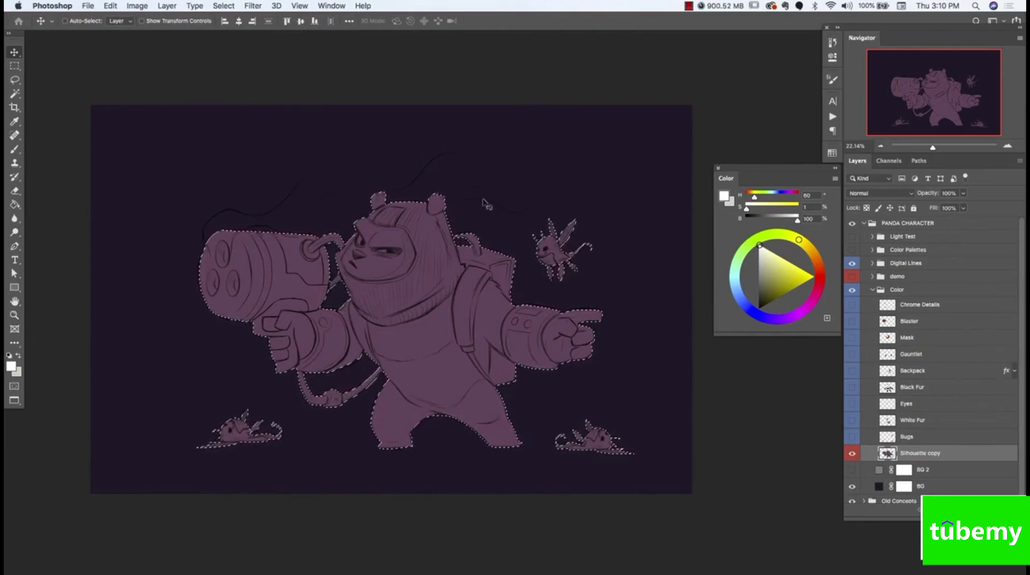
pyautogui.press('super+d')
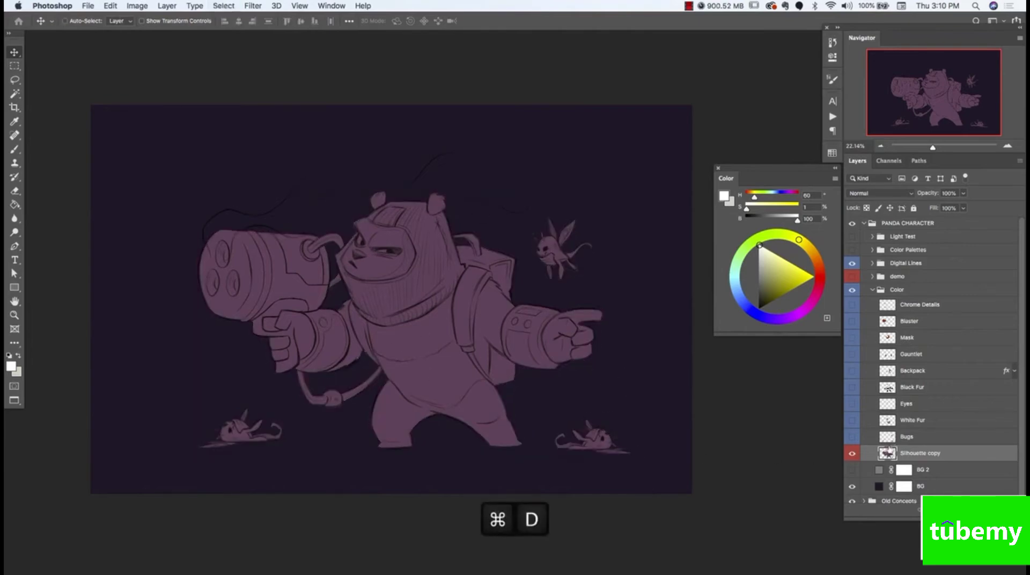
# Collapse and hide the Color group, and make the demo group visible and active
pyautogui.click(873, 291)
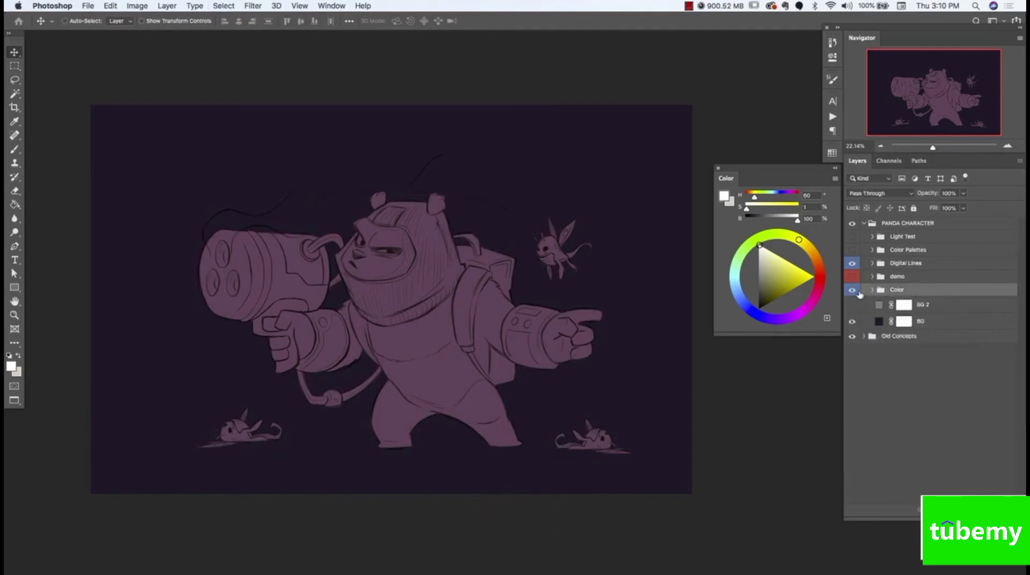
pyautogui.click(852, 291)
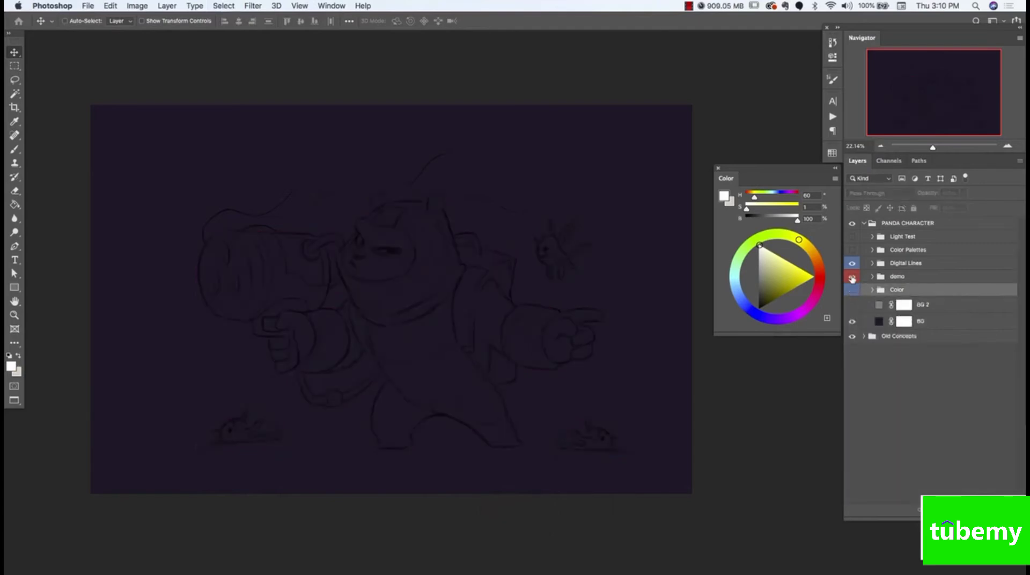
pyautogui.click(853, 277)
pyautogui.click(893, 278)
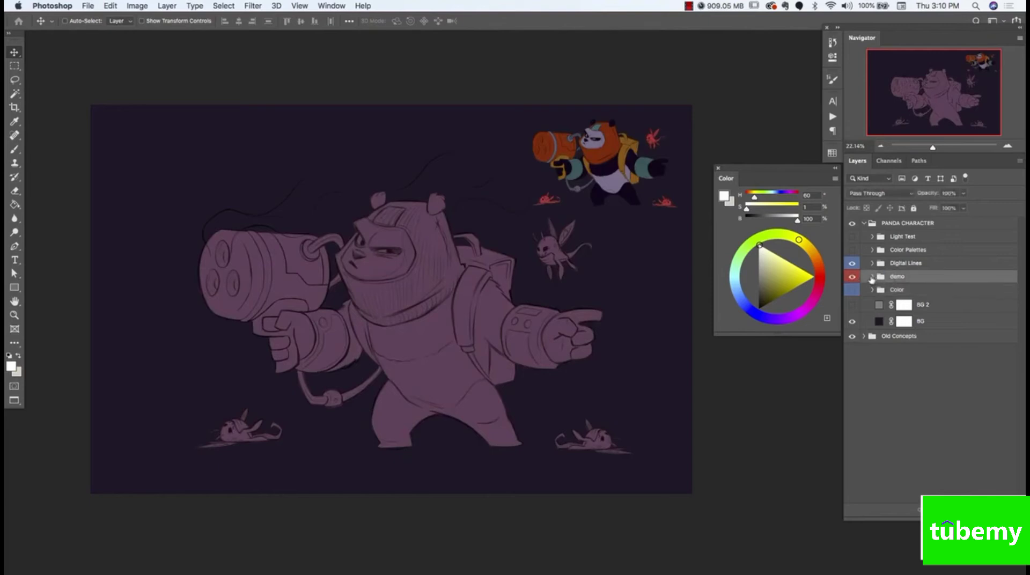
# Expand the demo group, load the Silhouette layer's outline as a selection and deselect it
pyautogui.click(872, 277)
pyautogui.click(902, 377)
pyautogui.keyDown('super'); pyautogui.click(887, 375); pyautogui.keyUp('super')
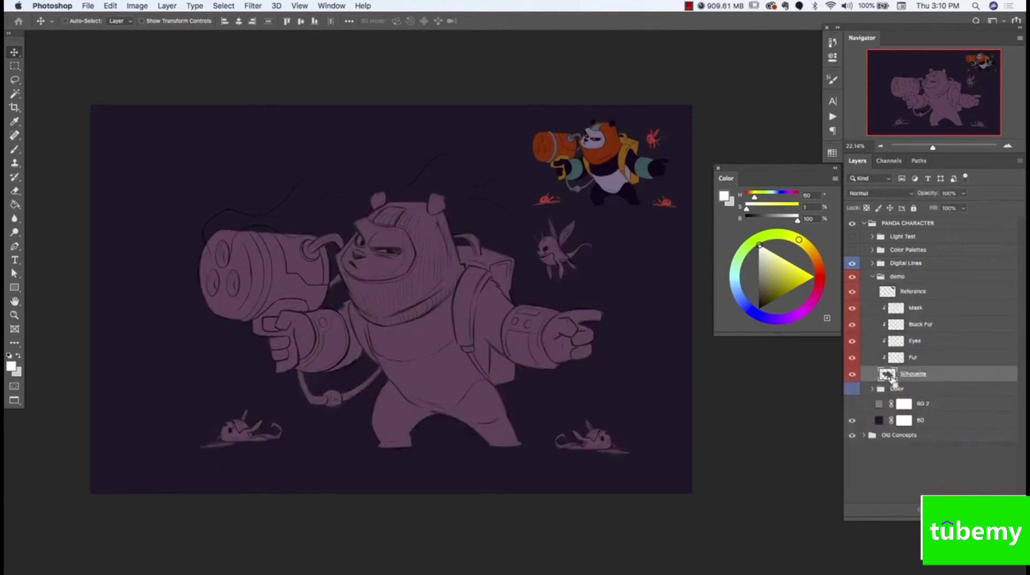
pyautogui.press('super+d')
# Release and reapply the clipping of the Fur, Eyes, Black Fur and Mask layers to Silhouette, leaving Reference unclipped
pyautogui.keyDown('alt'); pyautogui.click(913, 361); pyautogui.keyUp('alt')
pyautogui.keyDown('alt'); pyautogui.click(911, 363); pyautogui.keyUp('alt')
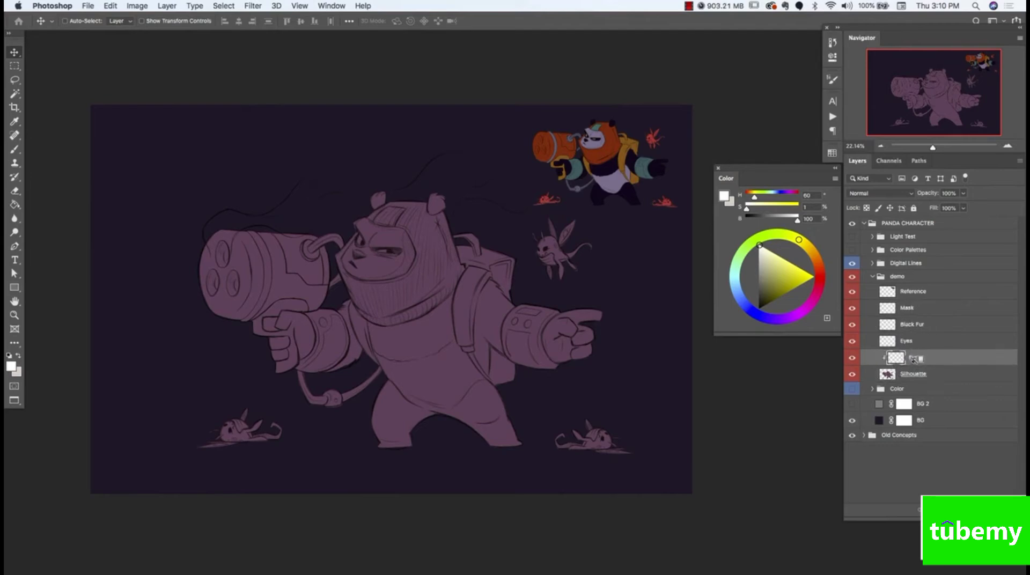
pyautogui.keyDown('alt'); pyautogui.click(918, 349); pyautogui.keyUp('alt')
pyautogui.keyDown('alt'); pyautogui.click(919, 331); pyautogui.keyUp('alt')
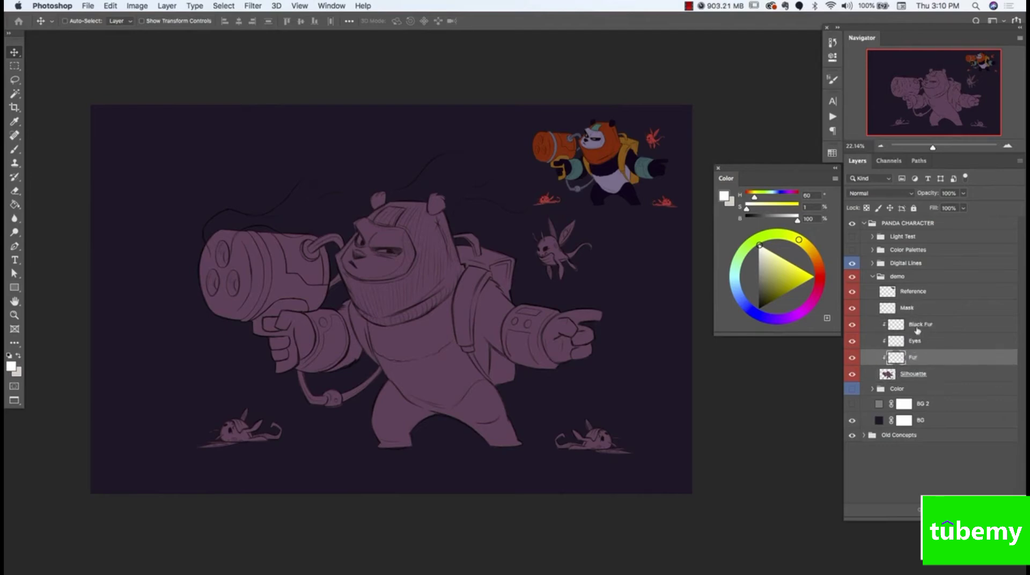
pyautogui.keyDown('alt'); pyautogui.click(920, 315); pyautogui.keyUp('alt')
pyautogui.keyDown('alt'); pyautogui.click(920, 299); pyautogui.keyUp('alt')
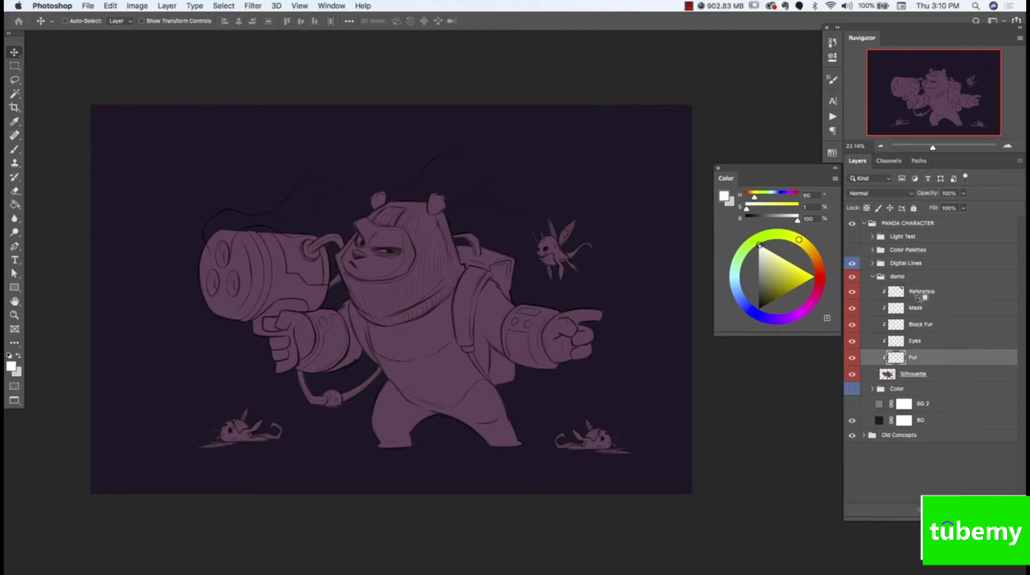
pyautogui.keyDown('alt'); pyautogui.click(920, 299); pyautogui.keyUp('alt')
pyautogui.click(918, 312)
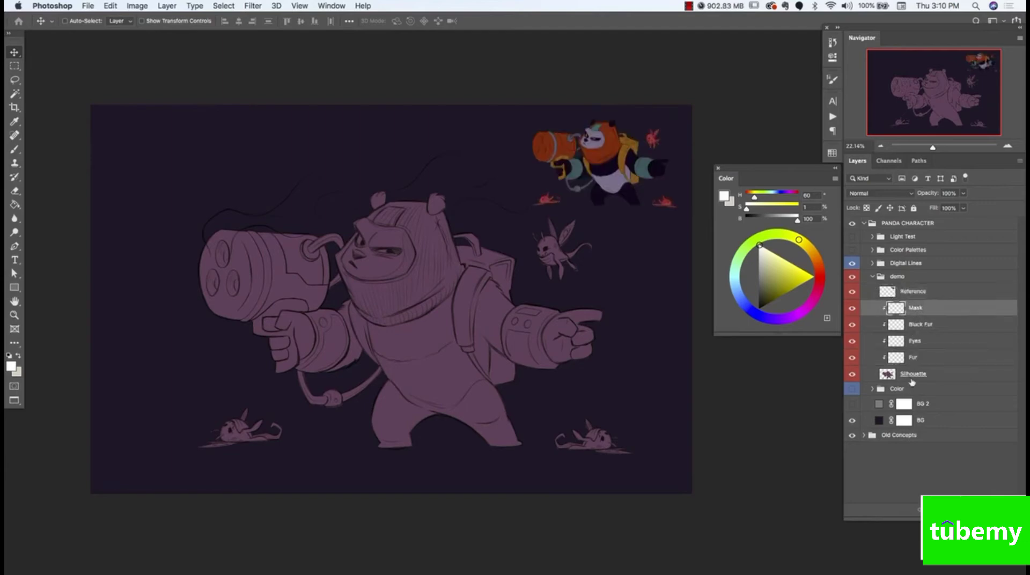
# Make the Fur layer active and set up the Brush tool with the Hard Round Pressure Size preset
pyautogui.click(888, 376)
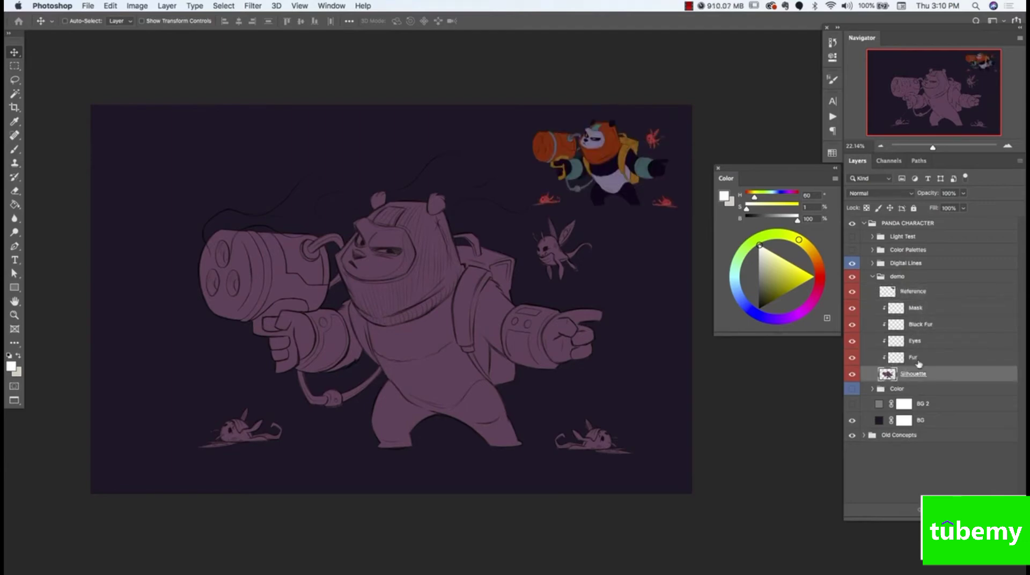
pyautogui.click(914, 358)
pyautogui.press('b')
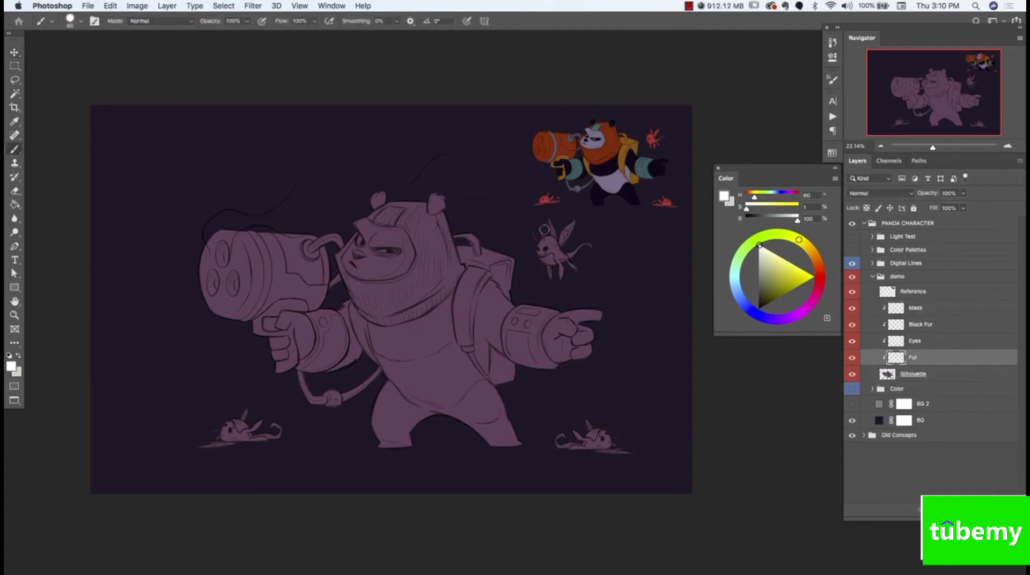
pyautogui.click(80, 21)
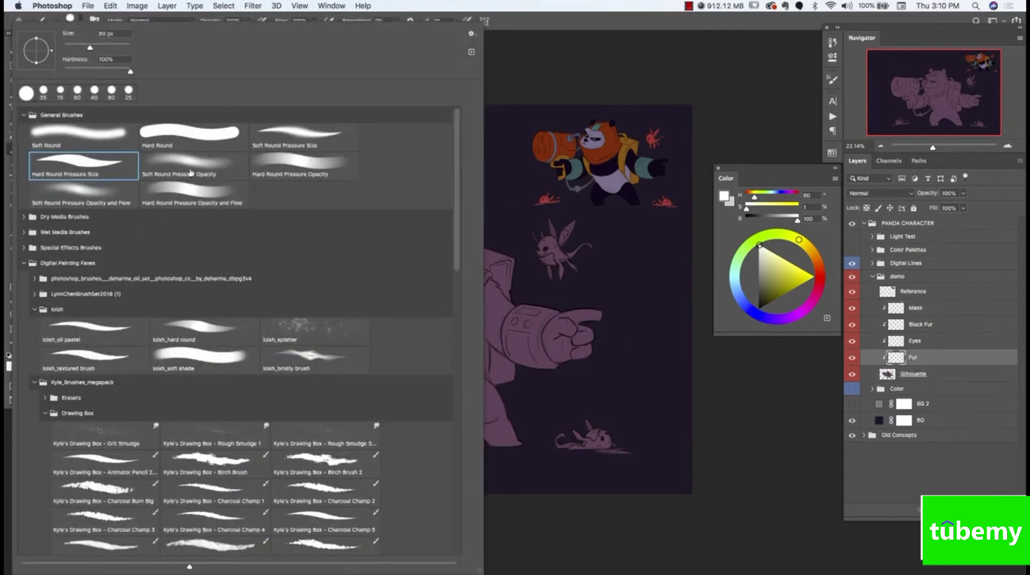
pyautogui.click(87, 171)
pyautogui.click(530, 23)
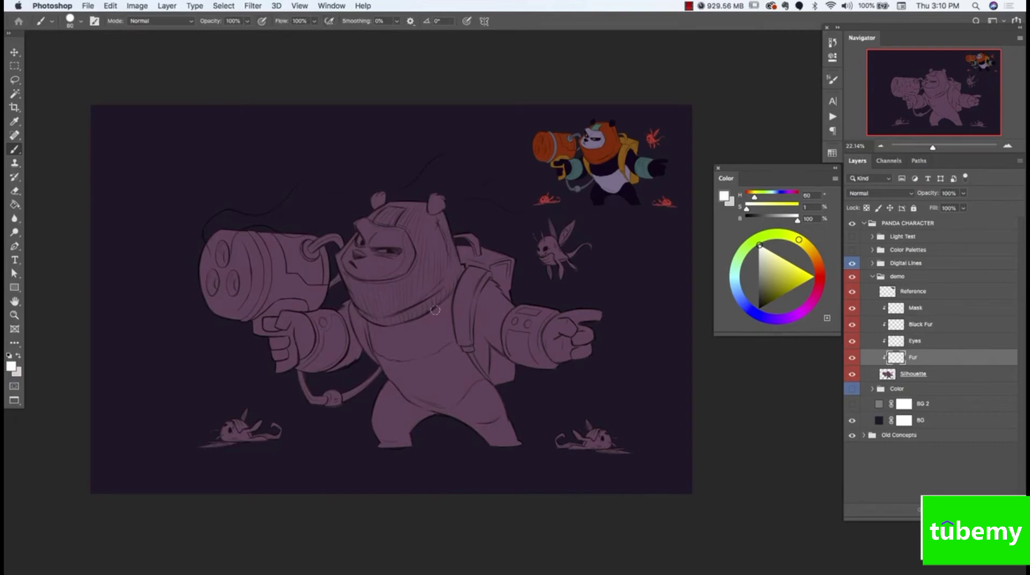
# Sample the light purple fur color from the reference panda and paint the large panda's face on the Fur layer
pyautogui.keyDown('alt'); pyautogui.click(618, 174); pyautogui.keyUp('alt')
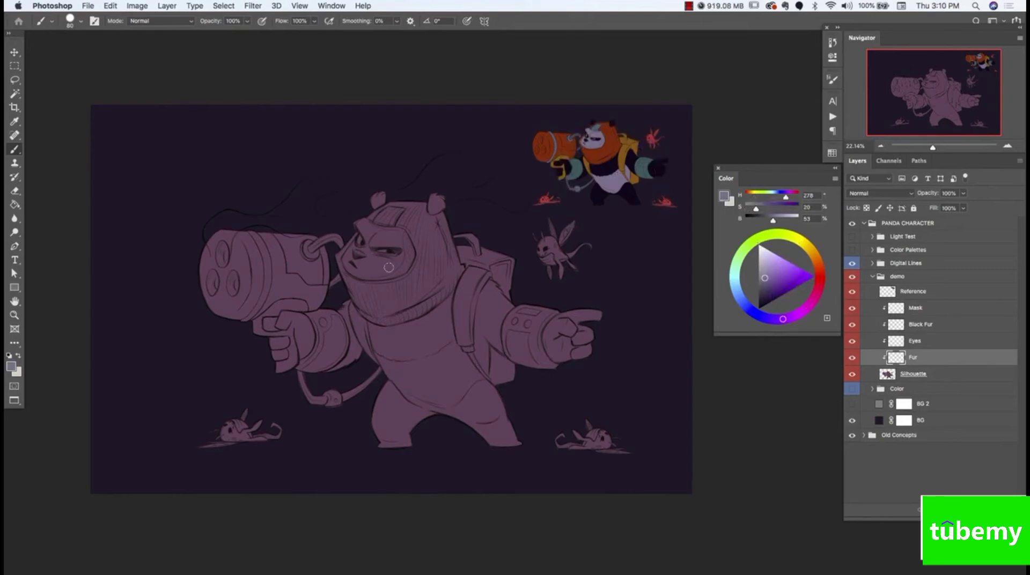
pyautogui.moveTo(389, 267)
pyautogui.mouseDown()
pyautogui.moveTo(348, 267)
pyautogui.moveTo(353, 243)
pyautogui.moveTo(386, 269)
pyautogui.moveTo(348, 269)
pyautogui.moveTo(354, 275)
pyautogui.moveTo(404, 272)
pyautogui.moveTo(383, 280)
pyautogui.moveTo(408, 266)
pyautogui.mouseUp()
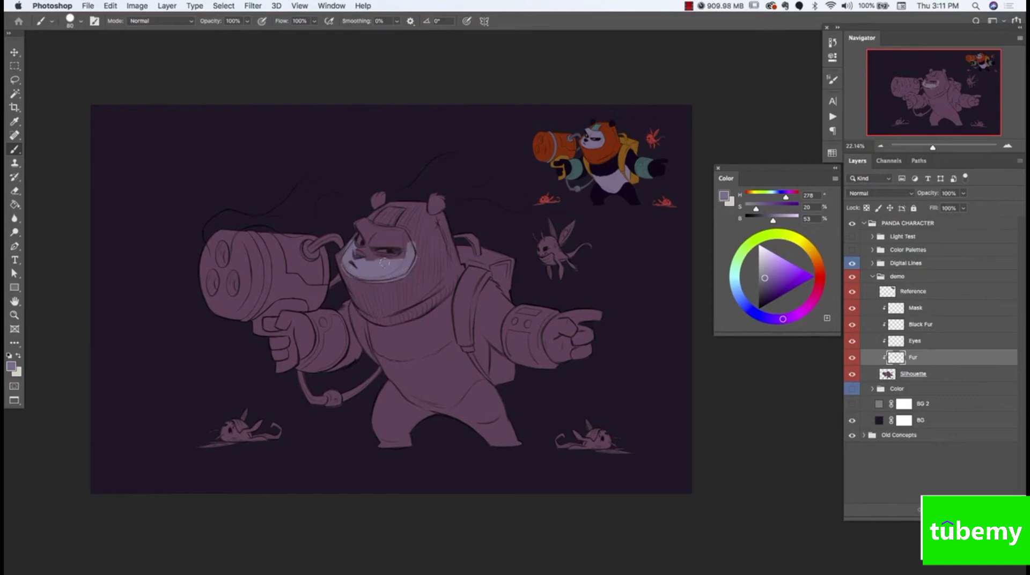
pyautogui.moveTo(385, 262); pyautogui.dragTo(384, 260)
pyautogui.moveTo(368, 243); pyautogui.dragTo(365, 230)
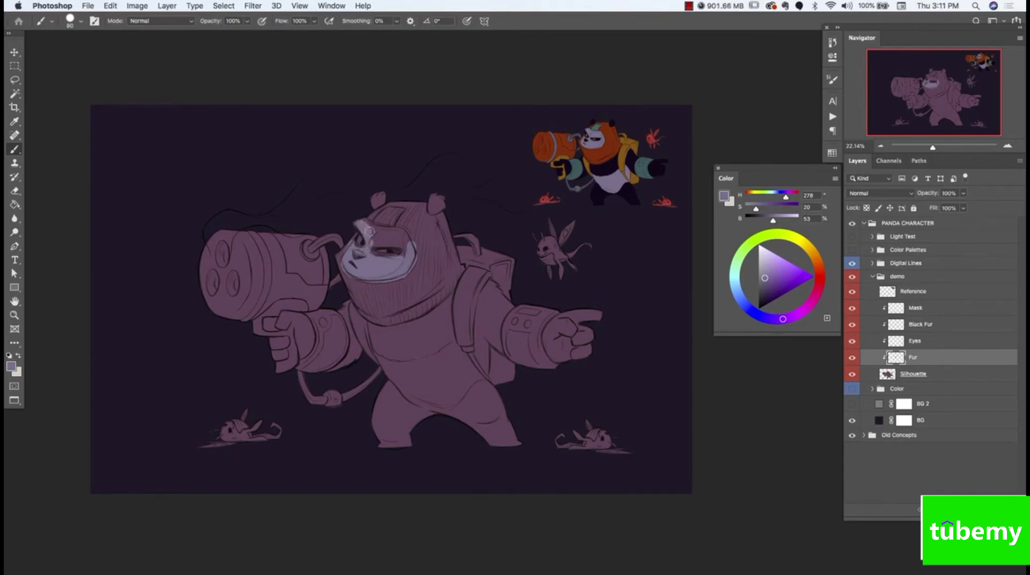
pyautogui.moveTo(370, 231)
pyautogui.mouseDown()
pyautogui.moveTo(365, 220)
pyautogui.moveTo(397, 244)
pyautogui.mouseUp()
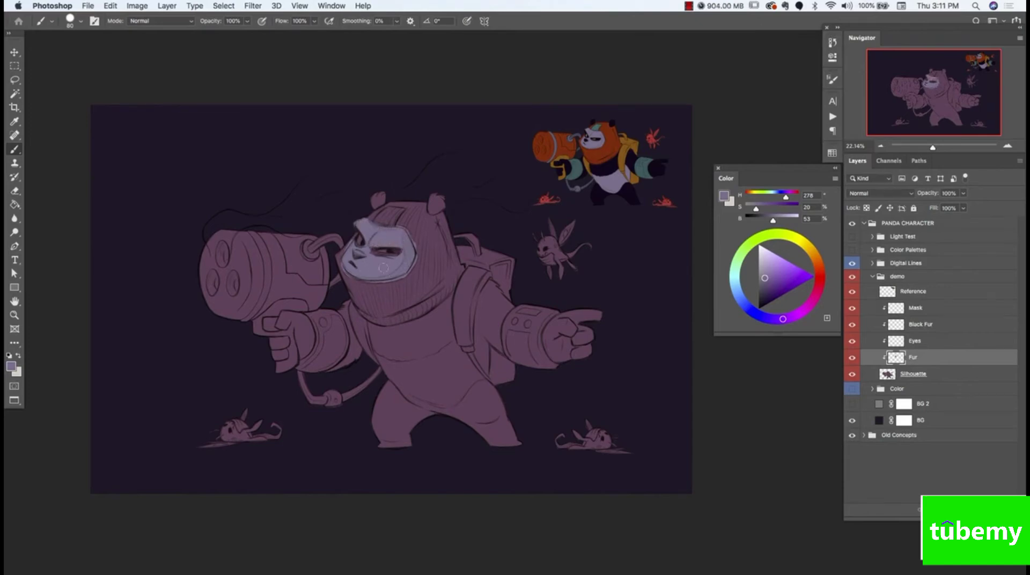
# On the Eyes layer, paint the panda's eyes with a muted orange-brown sampled from the reference, undoing a stray stroke
pyautogui.click(915, 342)
pyautogui.keyDown('alt'); pyautogui.click(590, 131); pyautogui.keyUp('alt')
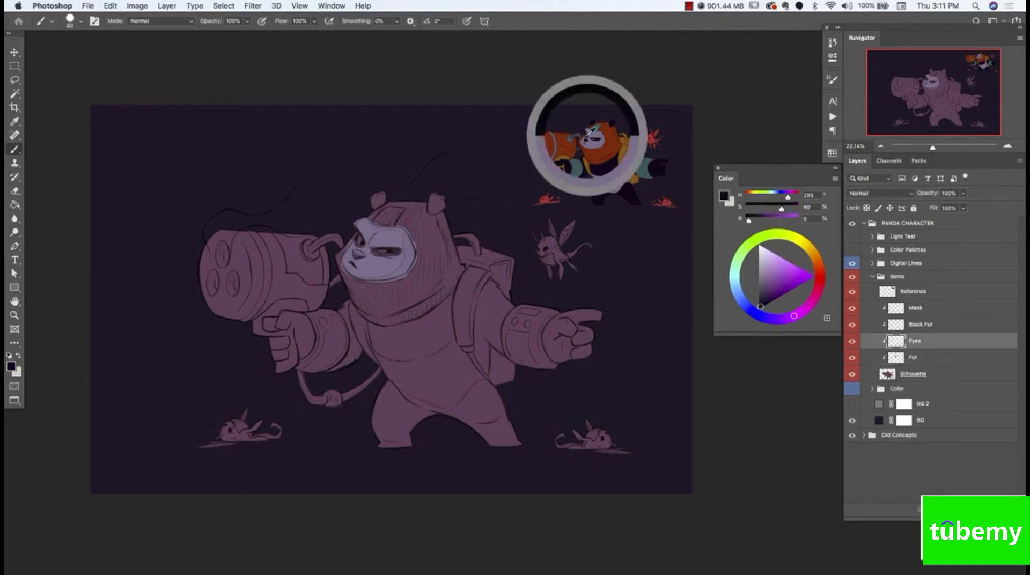
pyautogui.moveTo(591, 131); pyautogui.dragTo(569, 131)
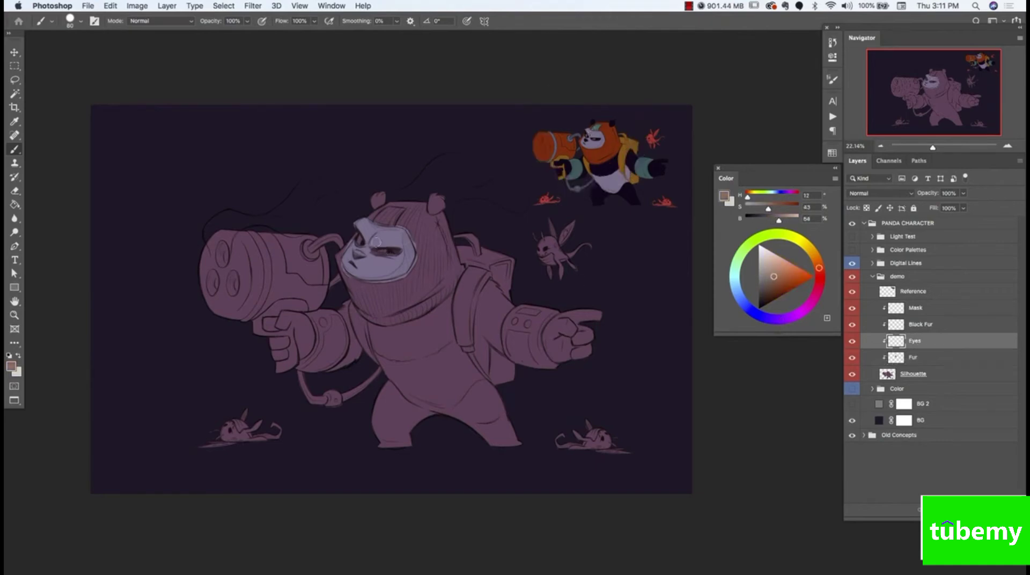
pyautogui.moveTo(377, 243); pyautogui.dragTo(379, 250)
pyautogui.press('super+z')
# Activate the Black Fur layer, sample the dark purple fur color from the reference and undo the test strokes
pyautogui.click(918, 327)
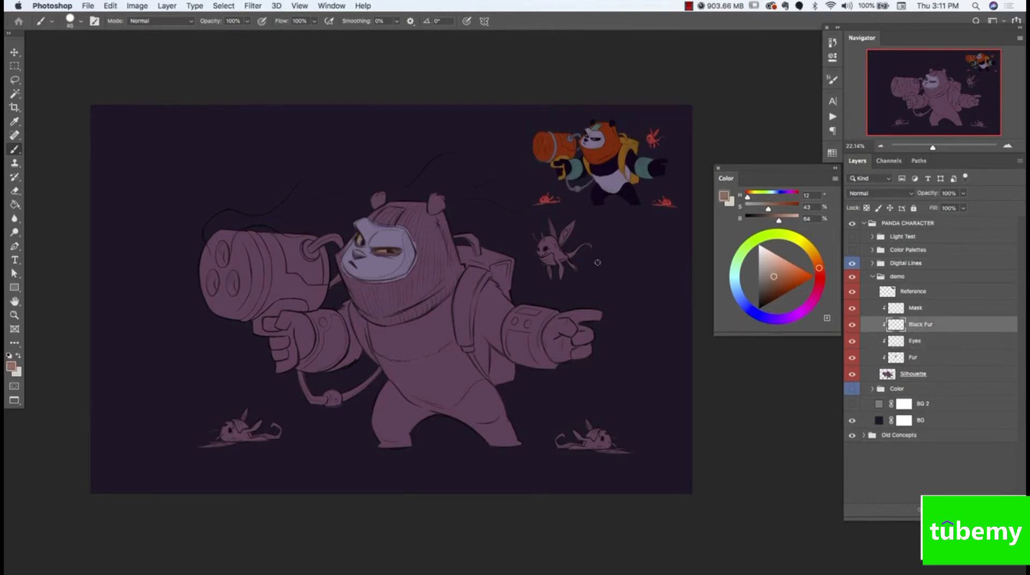
pyautogui.keyDown('alt'); pyautogui.click(606, 168); pyautogui.keyUp('alt')
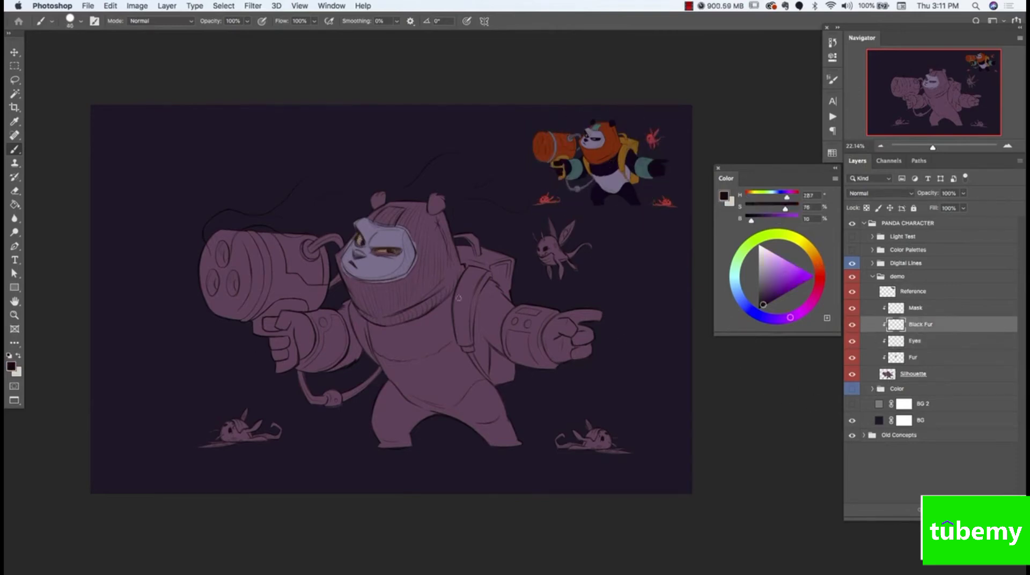
pyautogui.press('alt+super+z')
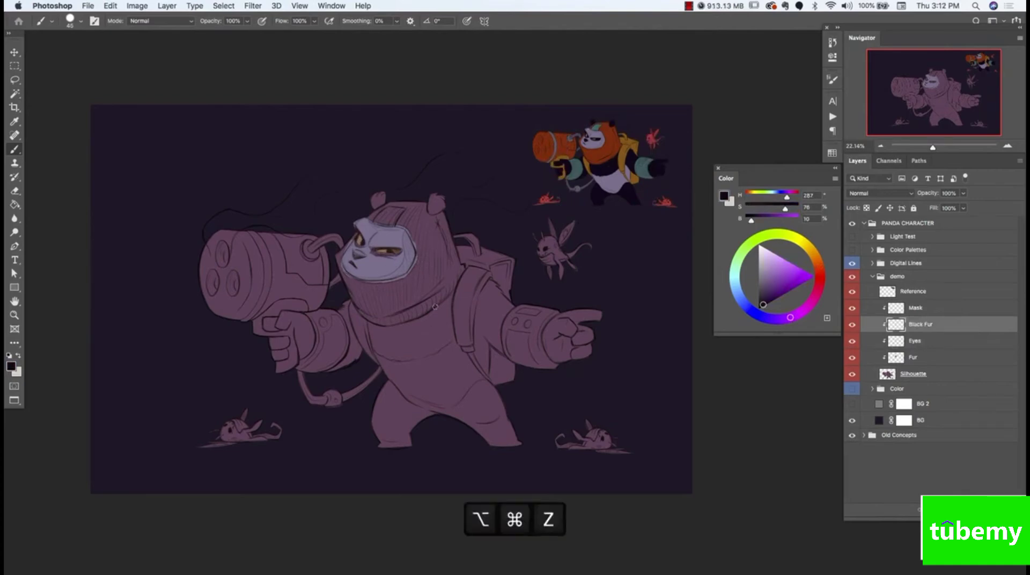
# Make the Black Fur layer active, sample the dark purple from the reference and paint the patch around one of the panda's eyes
pyautogui.click(918, 359)
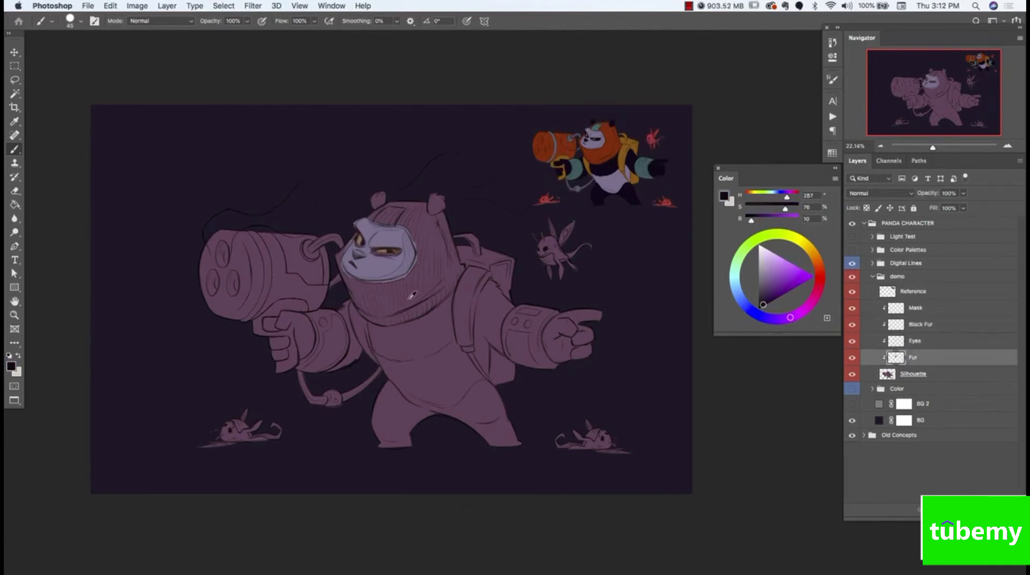
pyautogui.keyDown('alt'); pyautogui.click(367, 262); pyautogui.keyUp('alt')
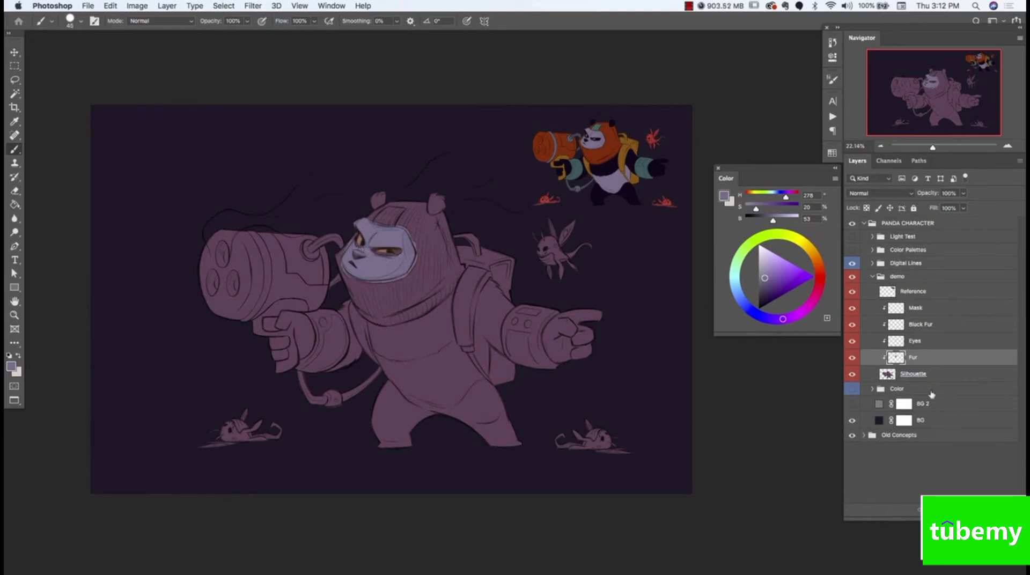
pyautogui.click(913, 325)
pyautogui.keyDown('alt'); pyautogui.click(607, 165); pyautogui.keyUp('alt')
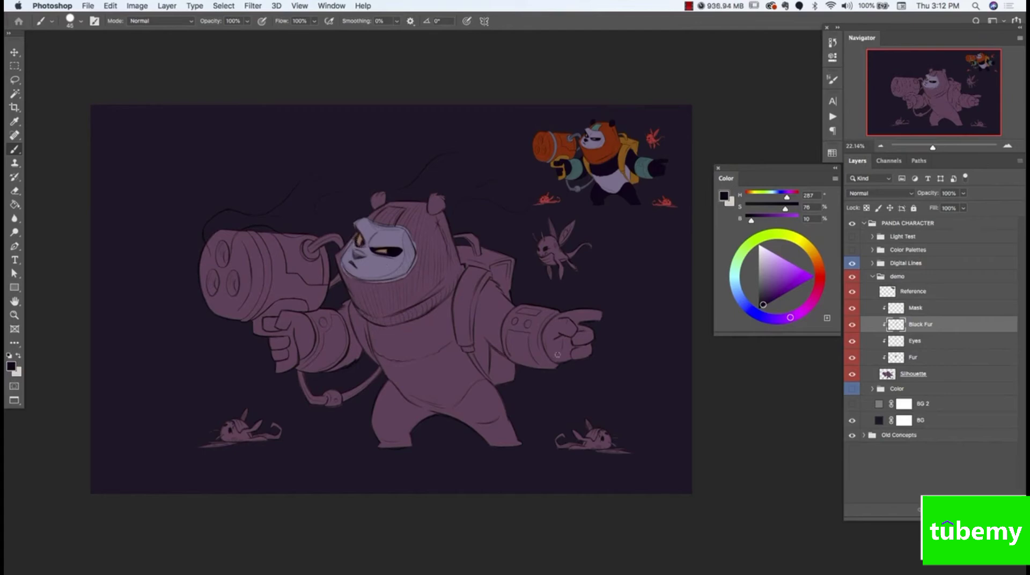
# Hide and show the Digital Lines group repeatedly to compare the painted colors with and without the line art
pyautogui.click(852, 263)
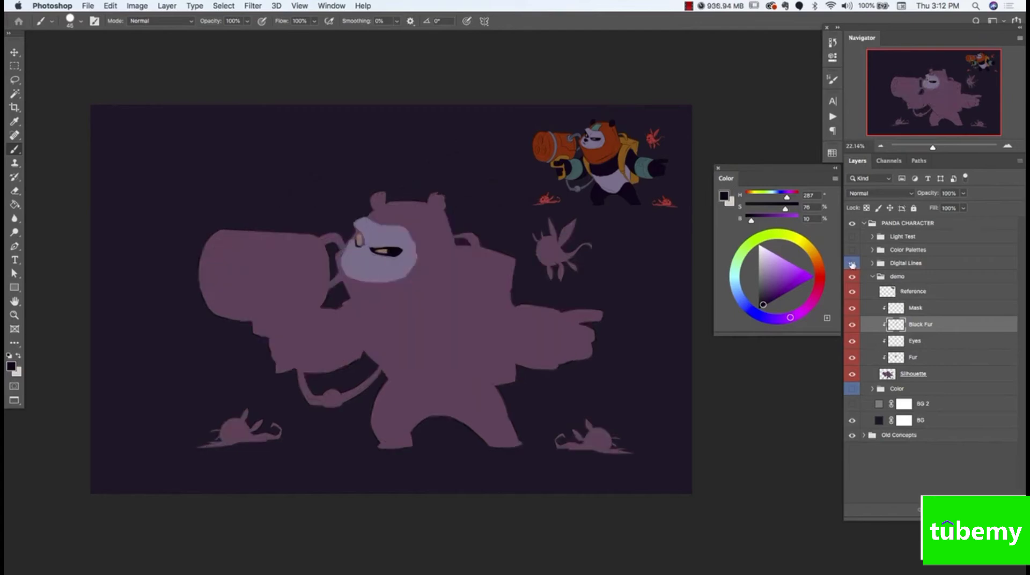
pyautogui.click(852, 264)
pyautogui.click(851, 263)
pyautogui.click(851, 263)
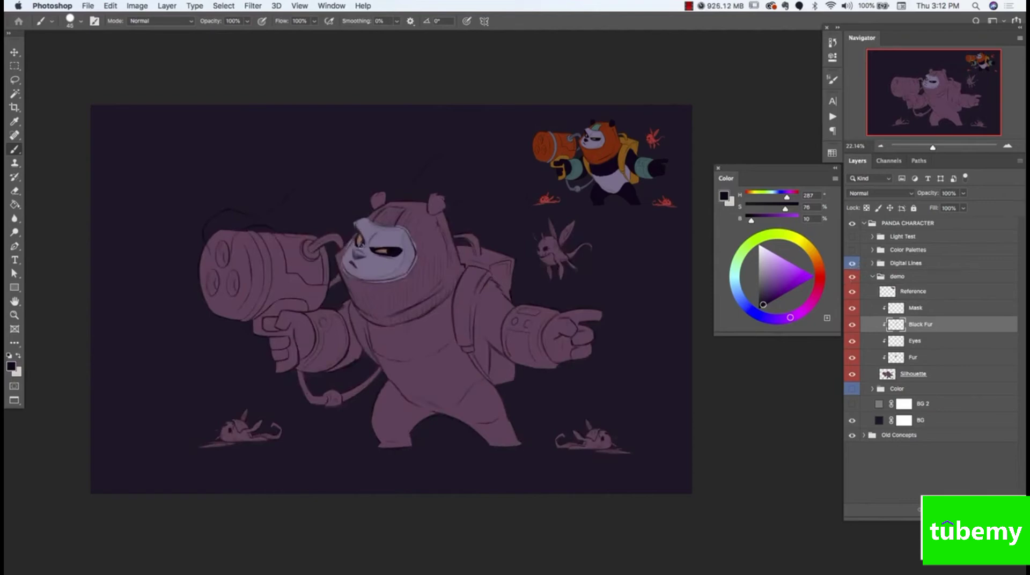
# Paint the panda's other eye patch, nose and both ears dark purple on the Black Fur layer, undoing a stray stroke
pyautogui.moveTo(411, 279); pyautogui.dragTo(435, 272)
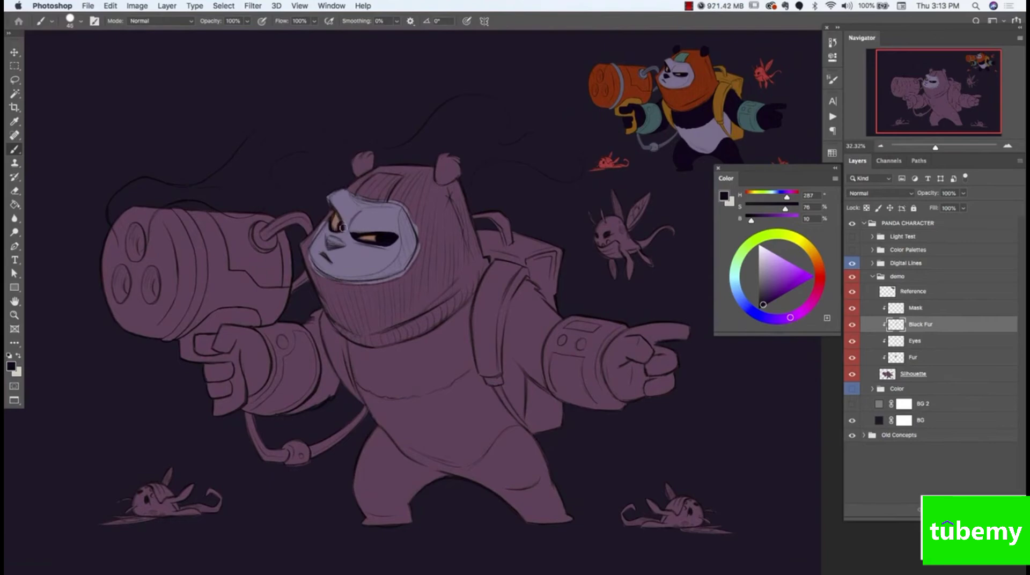
pyautogui.moveTo(334, 209)
pyautogui.mouseDown()
pyautogui.moveTo(343, 225)
pyautogui.moveTo(331, 222)
pyautogui.moveTo(340, 231)
pyautogui.moveTo(333, 231)
pyautogui.moveTo(374, 234)
pyautogui.mouseUp()
pyautogui.press('super+z')
pyautogui.moveTo(344, 245); pyautogui.dragTo(333, 239)
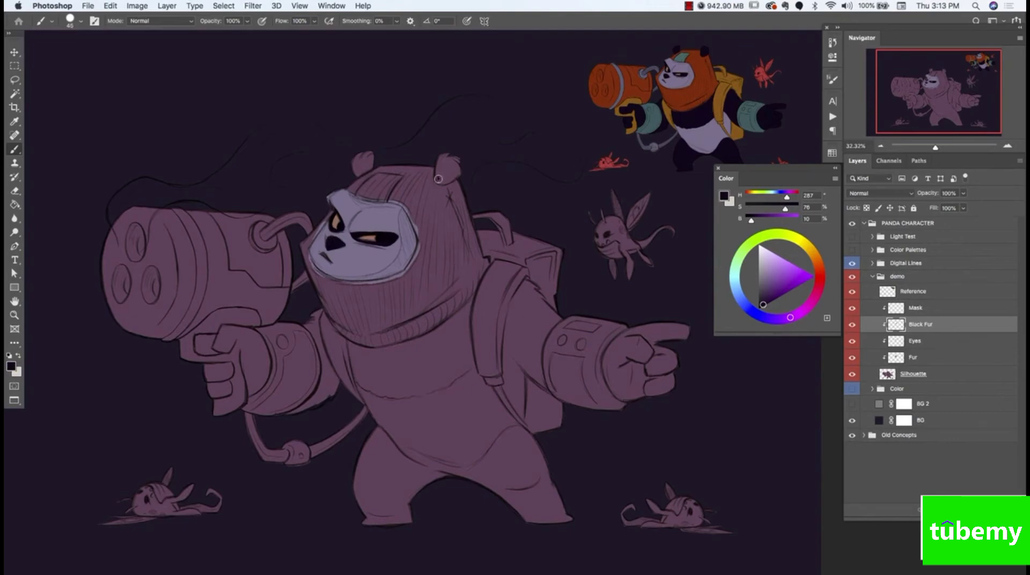
pyautogui.moveTo(441, 160)
pyautogui.mouseDown()
pyautogui.moveTo(439, 183)
pyautogui.moveTo(457, 173)
pyautogui.moveTo(443, 159)
pyautogui.moveTo(456, 157)
pyautogui.mouseUp()
pyautogui.moveTo(367, 160)
pyautogui.mouseDown()
pyautogui.moveTo(354, 176)
pyautogui.moveTo(383, 143)
pyautogui.moveTo(380, 156)
pyautogui.mouseUp()
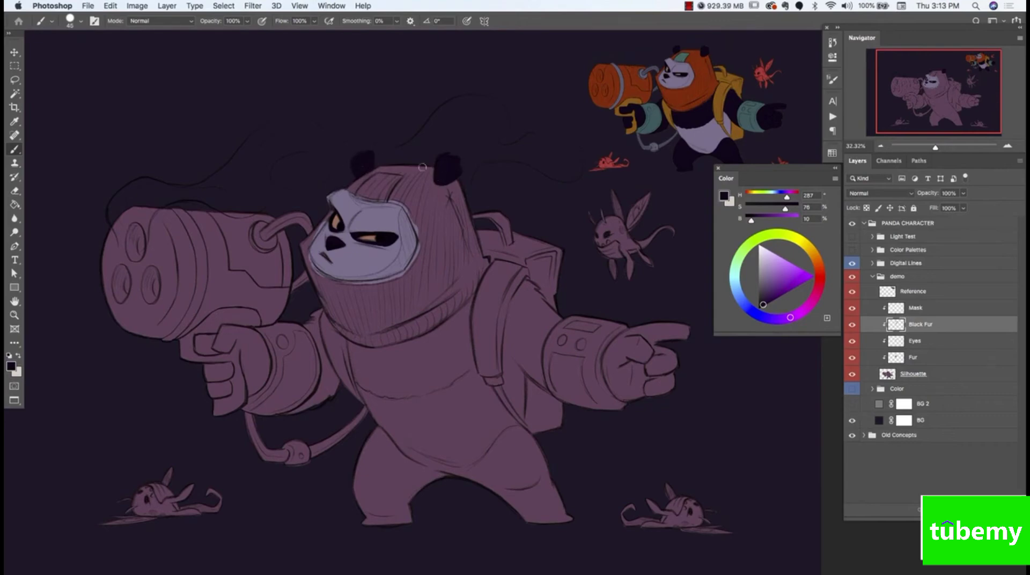
# Show the BG 2 background and paint the mask around the panda's face on the Mask layer with orange-red sampled from the reference
pyautogui.click(852, 404)
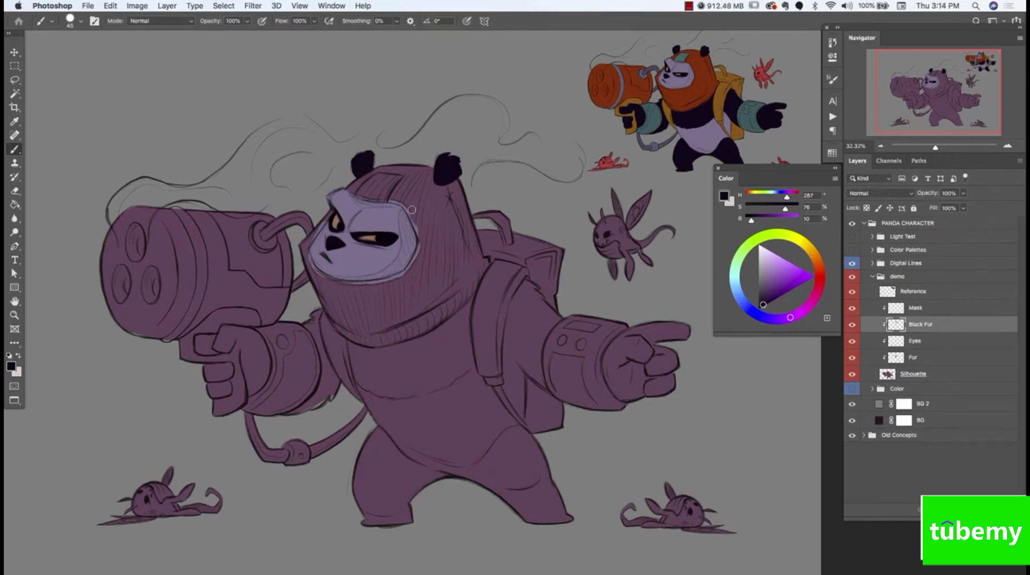
pyautogui.keyDown('alt'); pyautogui.click(633, 92); pyautogui.keyUp('alt')
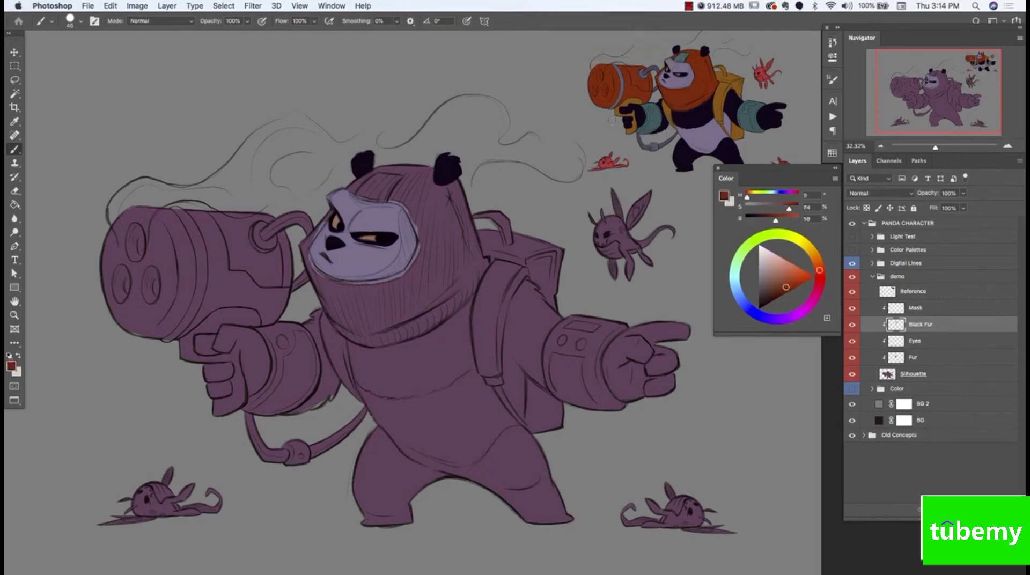
pyautogui.hotkey('alt', ']')
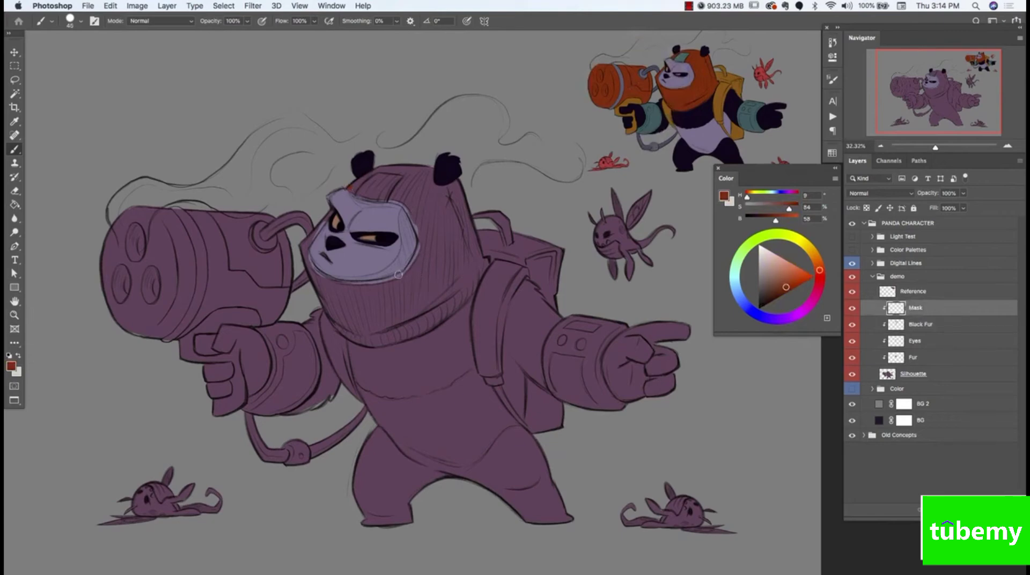
pyautogui.moveTo(406, 204)
pyautogui.mouseDown()
pyautogui.moveTo(420, 246)
pyautogui.moveTo(406, 273)
pyautogui.moveTo(417, 262)
pyautogui.mouseUp()
pyautogui.moveTo(307, 256); pyautogui.dragTo(353, 285)
pyautogui.press('super+z')
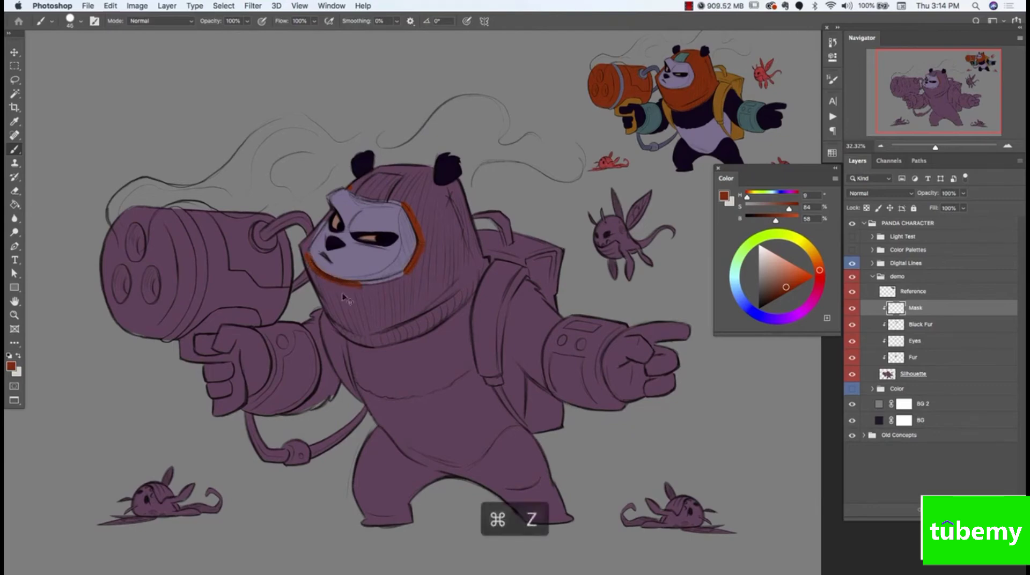
pyautogui.moveTo(306, 260)
pyautogui.mouseDown()
pyautogui.moveTo(305, 254)
pyautogui.moveTo(332, 281)
pyautogui.moveTo(368, 286)
pyautogui.moveTo(406, 272)
pyautogui.moveTo(377, 284)
pyautogui.mouseUp()
pyautogui.moveTo(350, 189)
pyautogui.mouseDown()
pyautogui.moveTo(406, 207)
pyautogui.moveTo(354, 186)
pyautogui.moveTo(395, 168)
pyautogui.moveTo(377, 184)
pyautogui.moveTo(401, 182)
pyautogui.moveTo(369, 185)
pyautogui.moveTo(393, 179)
pyautogui.moveTo(403, 199)
pyautogui.moveTo(418, 165)
pyautogui.moveTo(423, 235)
pyautogui.moveTo(422, 200)
pyautogui.moveTo(433, 184)
pyautogui.moveTo(393, 303)
pyautogui.moveTo(445, 244)
pyautogui.moveTo(445, 181)
pyautogui.moveTo(427, 167)
pyautogui.moveTo(438, 193)
pyautogui.moveTo(452, 197)
pyautogui.moveTo(436, 215)
pyautogui.moveTo(457, 194)
pyautogui.moveTo(436, 246)
pyautogui.moveTo(457, 208)
pyautogui.moveTo(403, 280)
pyautogui.moveTo(337, 287)
pyautogui.moveTo(303, 246)
pyautogui.moveTo(302, 255)
pyautogui.moveTo(320, 224)
pyautogui.mouseUp()
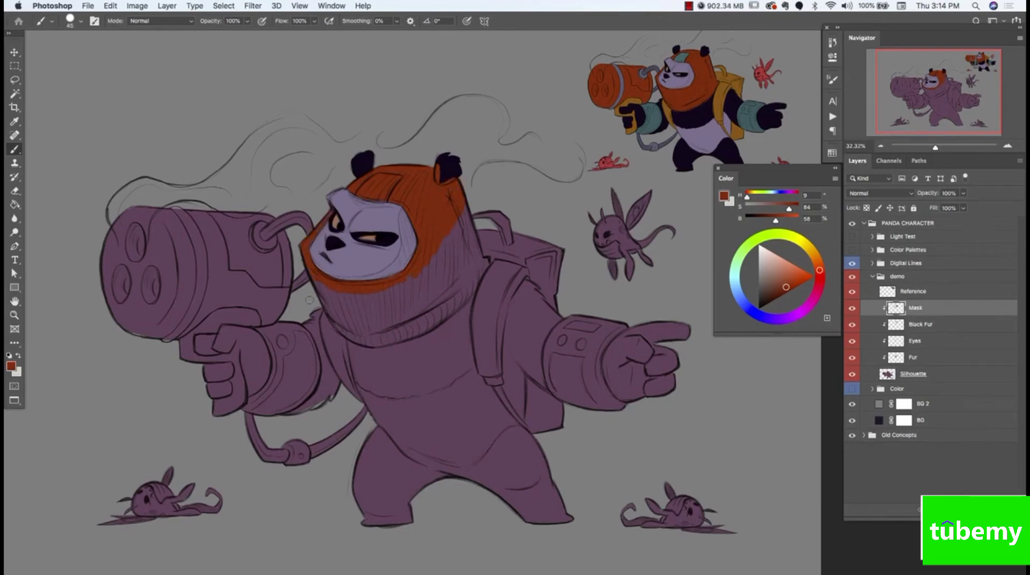
# Load the Black Fur layer's painted areas as a selection and clear the selection
pyautogui.keyDown('super'); pyautogui.click(897, 326); pyautogui.keyUp('super')
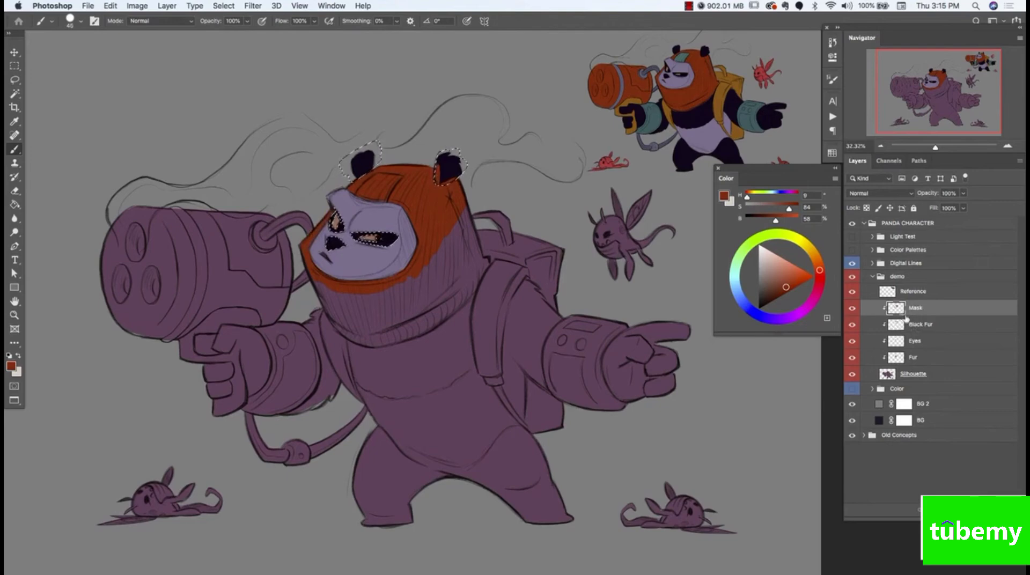
pyautogui.press('super+d')
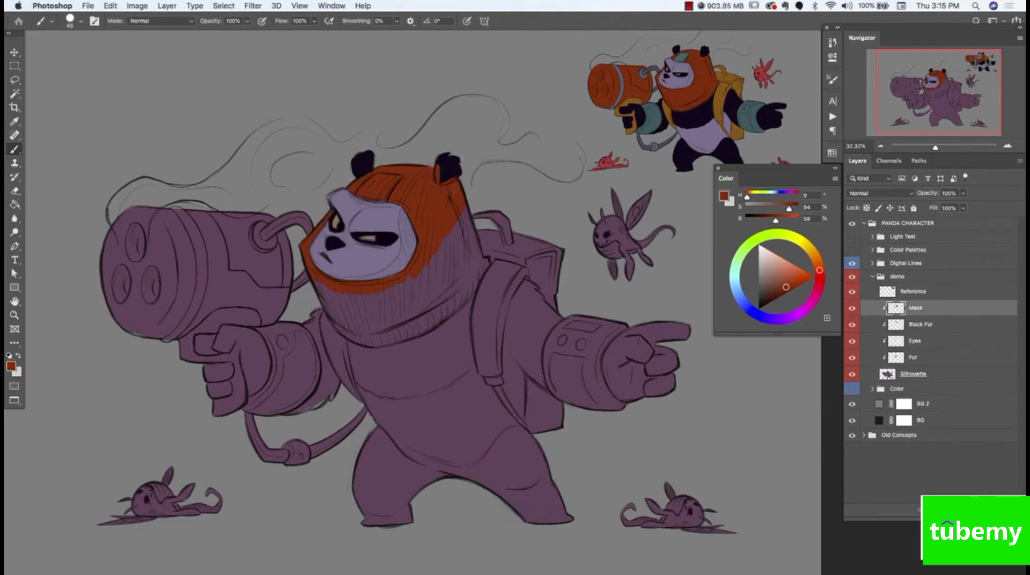
pyautogui.keyDown('super'); pyautogui.click(896, 324); pyautogui.keyUp('super')
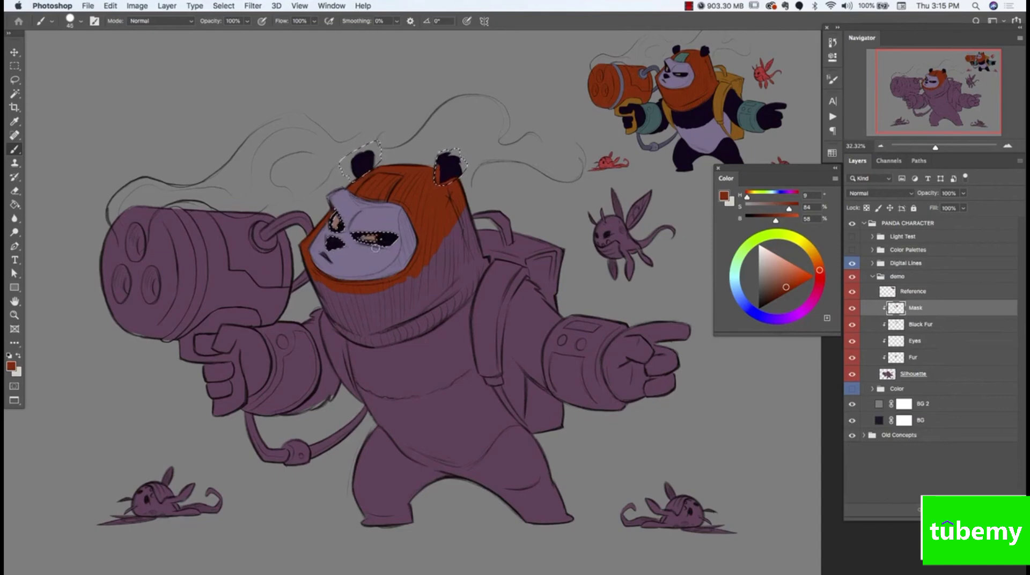
pyautogui.press('super+d')
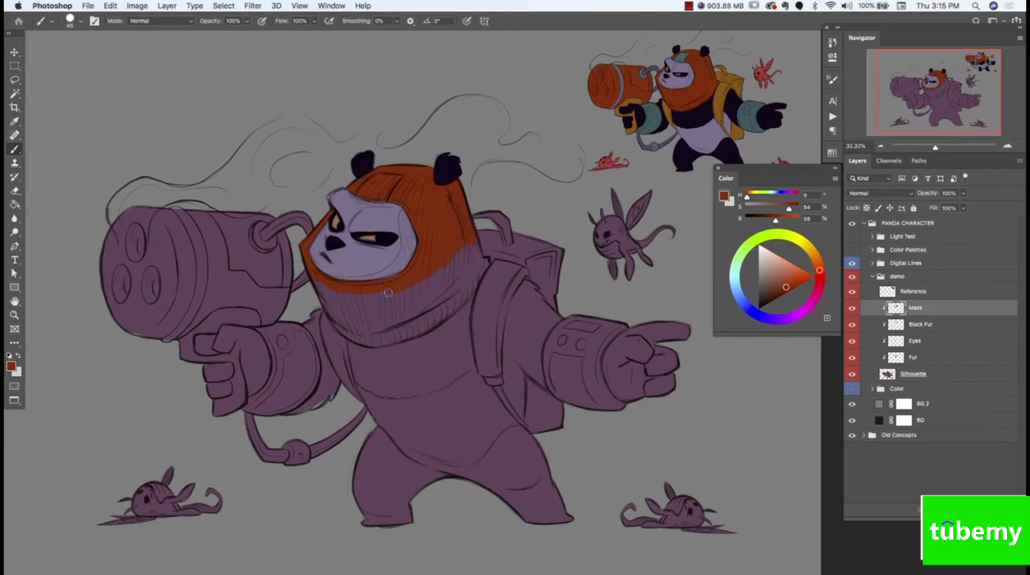
# Add a new layer above Mask, clip it to the silhouette and name it Backpack
pyautogui.press('z')
pyautogui.moveTo(458, 303)
pyautogui.mouseDown()
pyautogui.moveTo(441, 302)
pyautogui.moveTo(451, 324)
pyautogui.moveTo(412, 313)
pyautogui.mouseUp()
pyautogui.press('b')
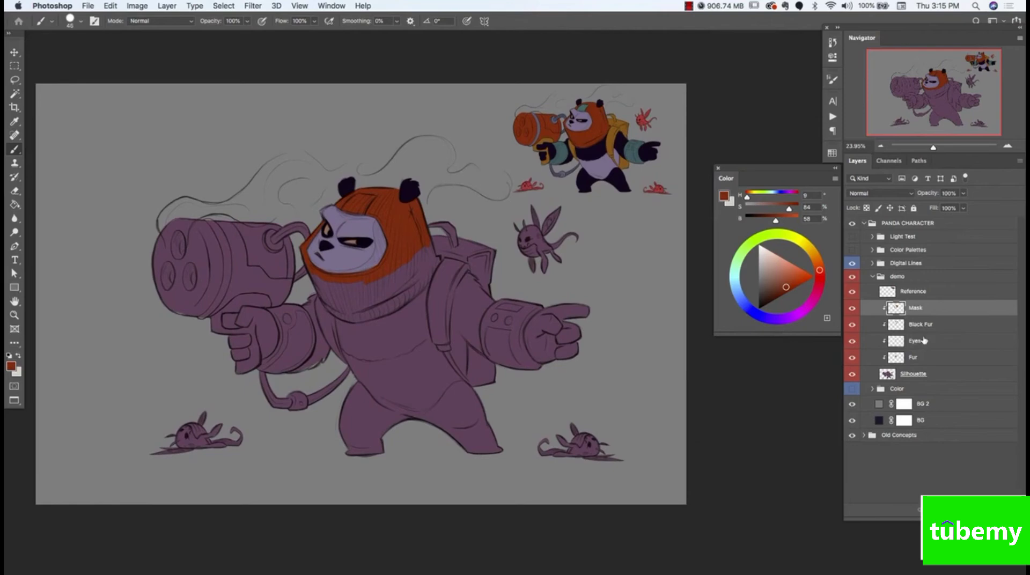
pyautogui.press('super+alt+shift+n')
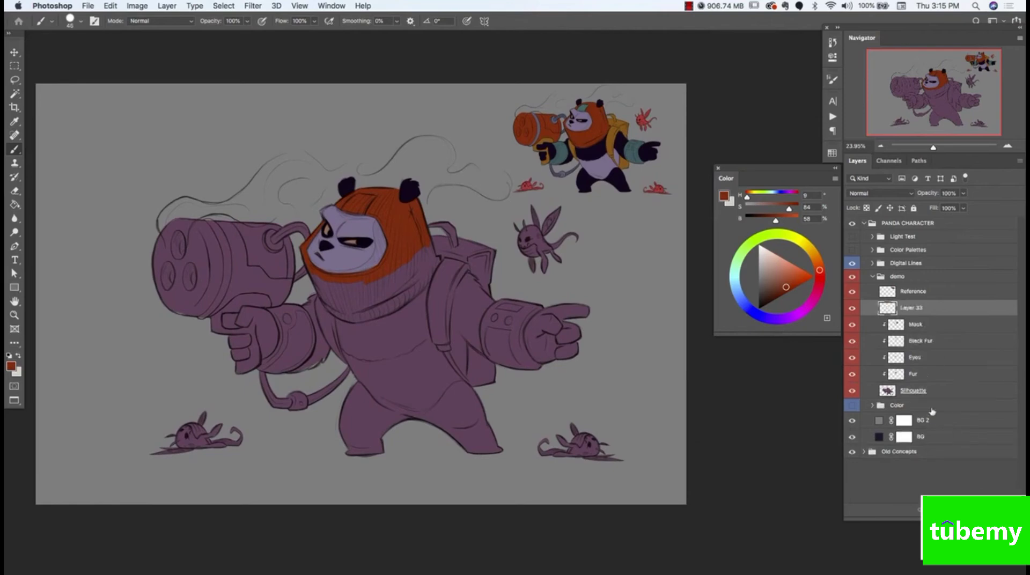
pyautogui.doubleClick(919, 309)
pyautogui.write('L')
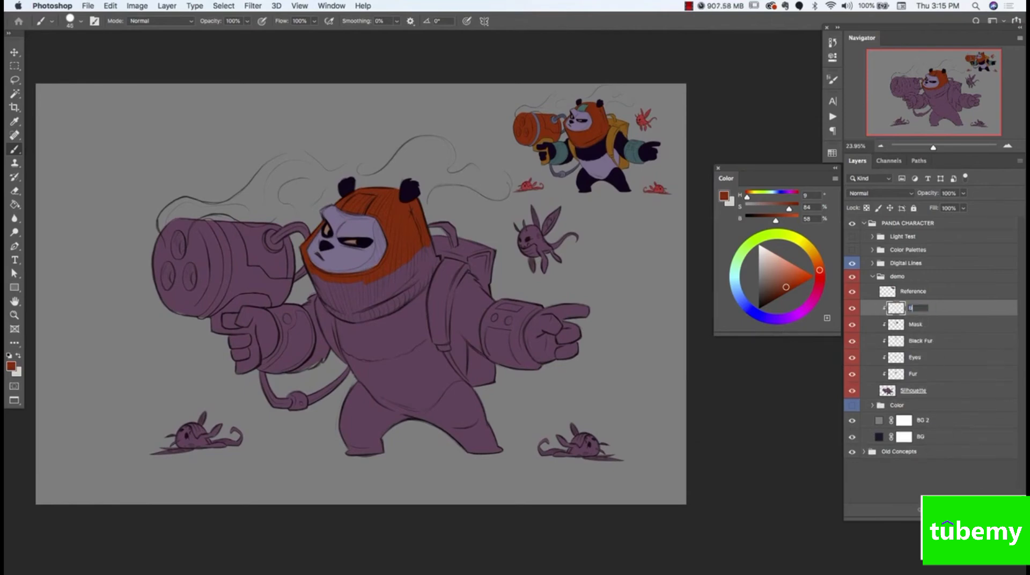
pyautogui.write('ackpack')
pyautogui.press('Return')
# Sample the yellow-orange from the reference's backpack and paint the large panda's backpack and both shoulder straps on the Backpack layer
pyautogui.keyDown('alt'); pyautogui.click(615, 136); pyautogui.keyUp('alt')
pyautogui.moveTo(455, 254)
pyautogui.mouseDown()
pyautogui.moveTo(438, 283)
pyautogui.moveTo(452, 237)
pyautogui.moveTo(445, 225)
pyautogui.mouseUp()
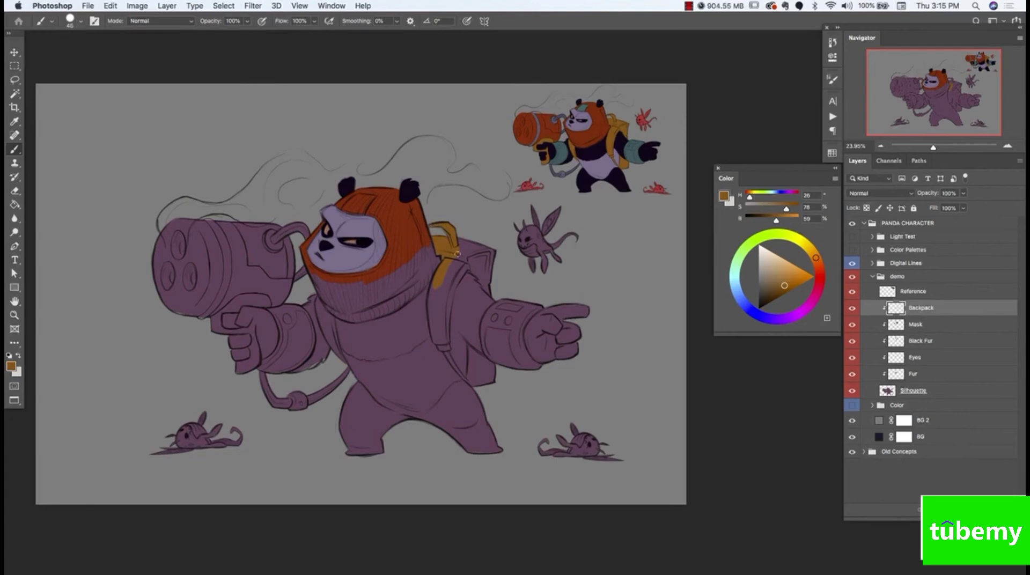
pyautogui.moveTo(460, 259)
pyautogui.mouseDown()
pyautogui.moveTo(489, 254)
pyautogui.moveTo(489, 275)
pyautogui.moveTo(487, 258)
pyautogui.moveTo(459, 246)
pyautogui.moveTo(477, 240)
pyautogui.moveTo(440, 298)
pyautogui.moveTo(443, 273)
pyautogui.moveTo(429, 310)
pyautogui.moveTo(444, 280)
pyautogui.moveTo(446, 305)
pyautogui.mouseUp()
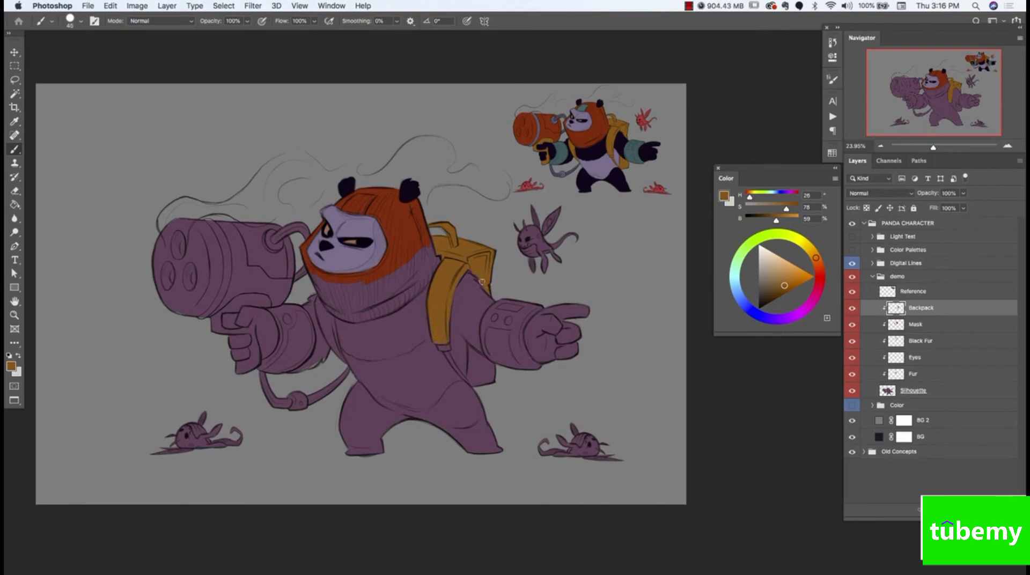
pyautogui.moveTo(457, 349); pyautogui.dragTo(454, 350)
pyautogui.press('[')
pyautogui.moveTo(470, 380)
pyautogui.mouseDown()
pyautogui.moveTo(470, 353)
pyautogui.moveTo(496, 376)
pyautogui.moveTo(488, 366)
pyautogui.moveTo(477, 384)
pyautogui.mouseUp()
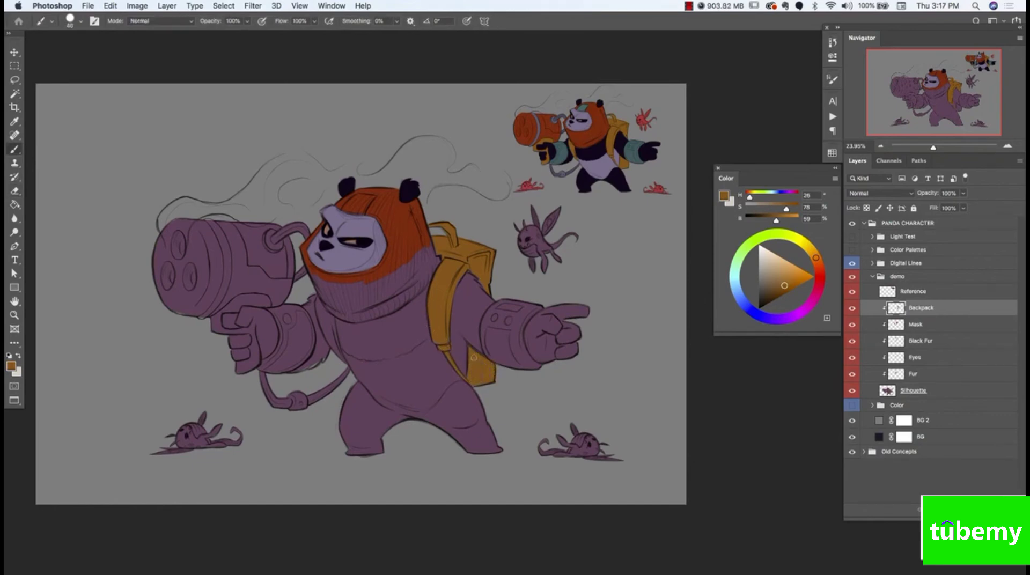
pyautogui.moveTo(337, 349); pyautogui.dragTo(323, 330)
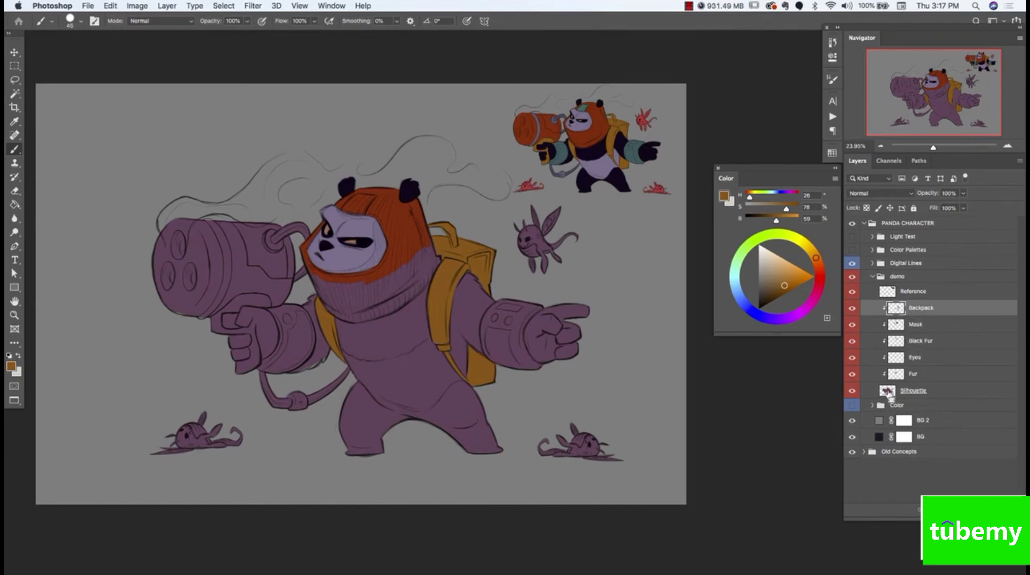
# Compare the Backpack layer hidden and shown, and release it from the silhouette's clipping mask
pyautogui.click(853, 309)
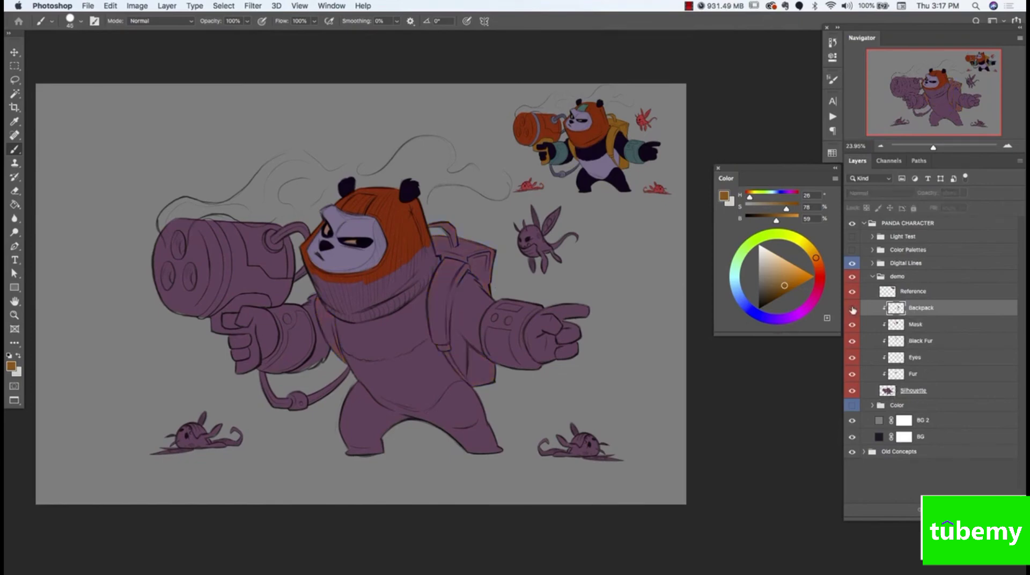
pyautogui.click(854, 309)
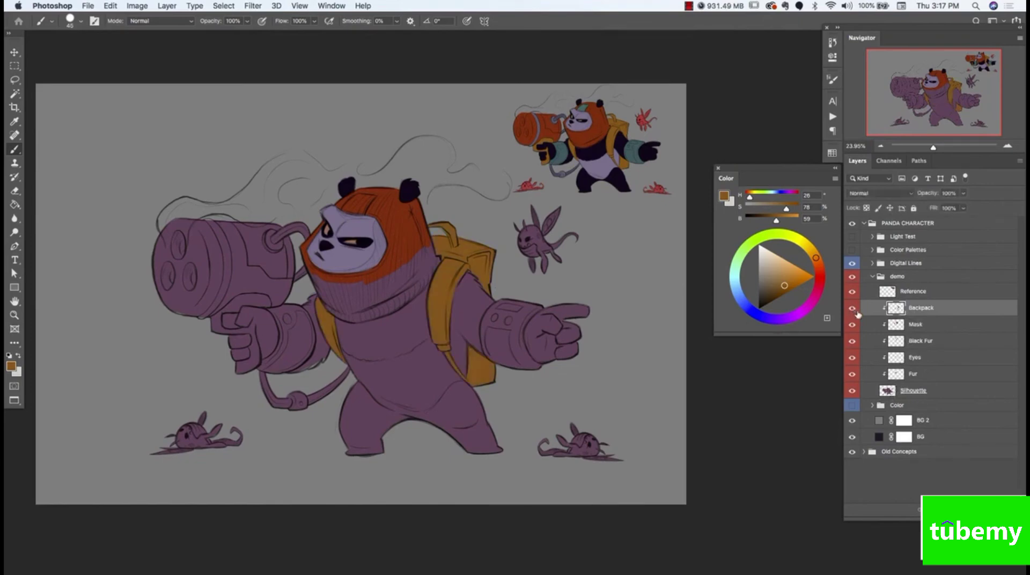
pyautogui.keyDown('alt'); pyautogui.click(923, 315); pyautogui.keyUp('alt')
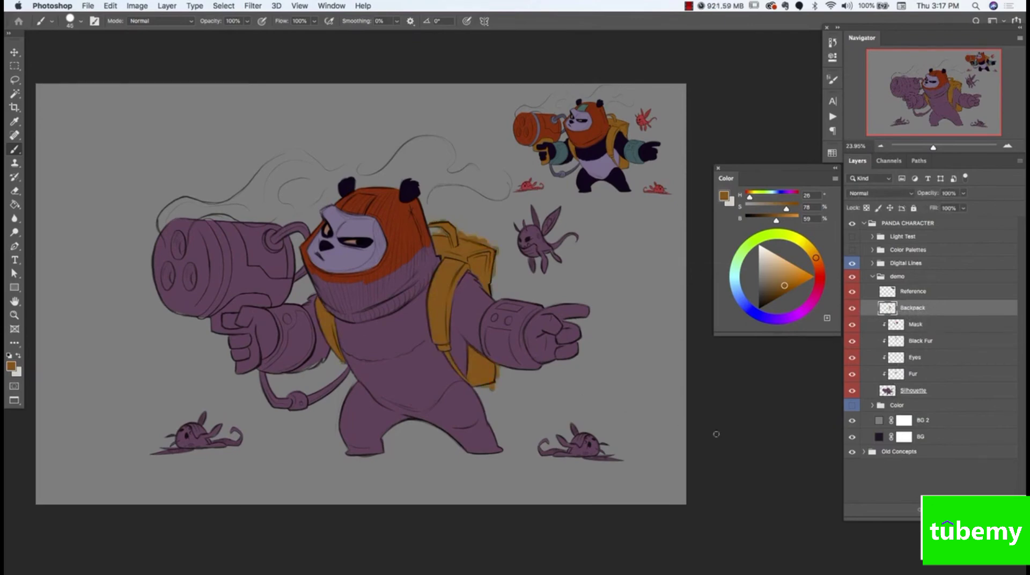
pyautogui.keyDown('alt'); pyautogui.click(919, 316); pyautogui.keyUp('alt')
pyautogui.keyDown('alt'); pyautogui.click(916, 315); pyautogui.keyUp('alt')
# Load the Silhouette layer as a selection, invert it, delete the Backpack paint spilling outside the silhouette and deselect
pyautogui.keyDown('super'); pyautogui.click(888, 393); pyautogui.keyUp('super')
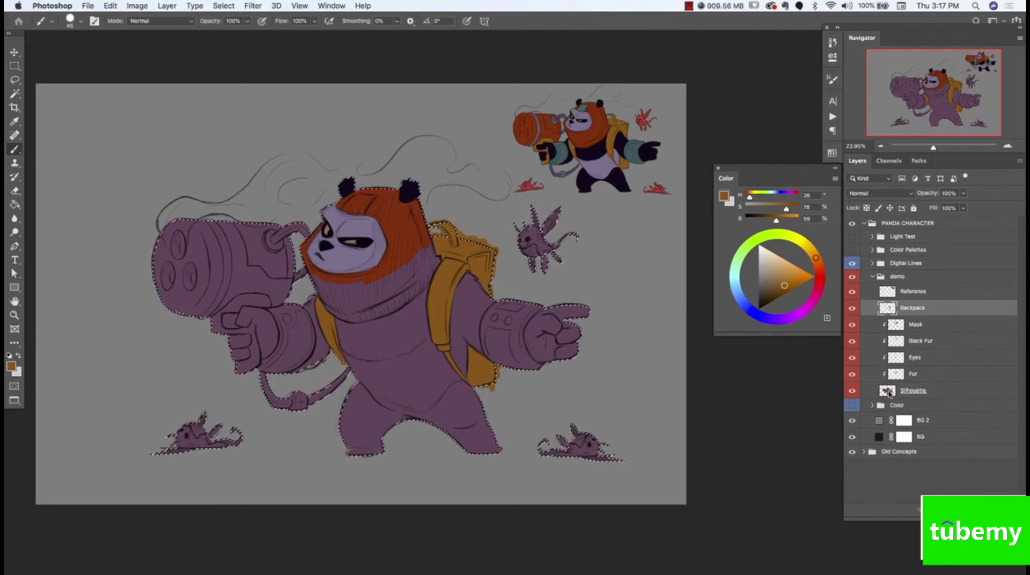
pyautogui.doubleClick(911, 310)
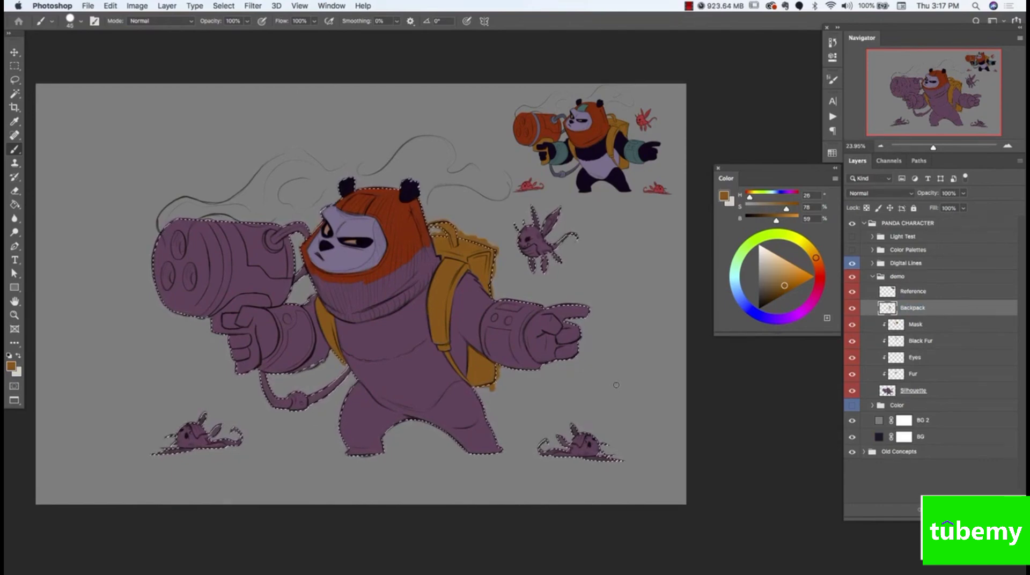
pyautogui.click(224, 6)
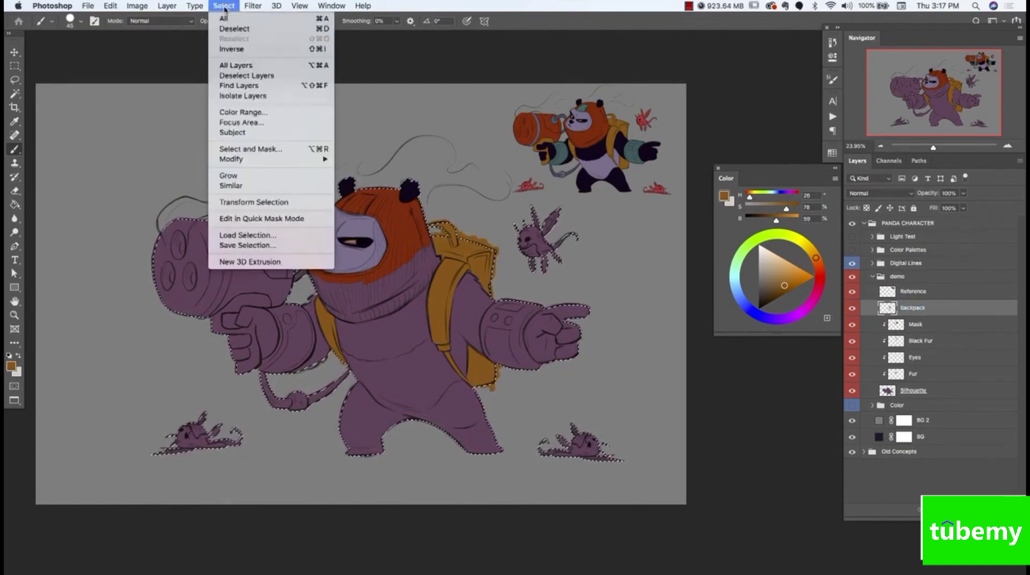
pyautogui.click(235, 52)
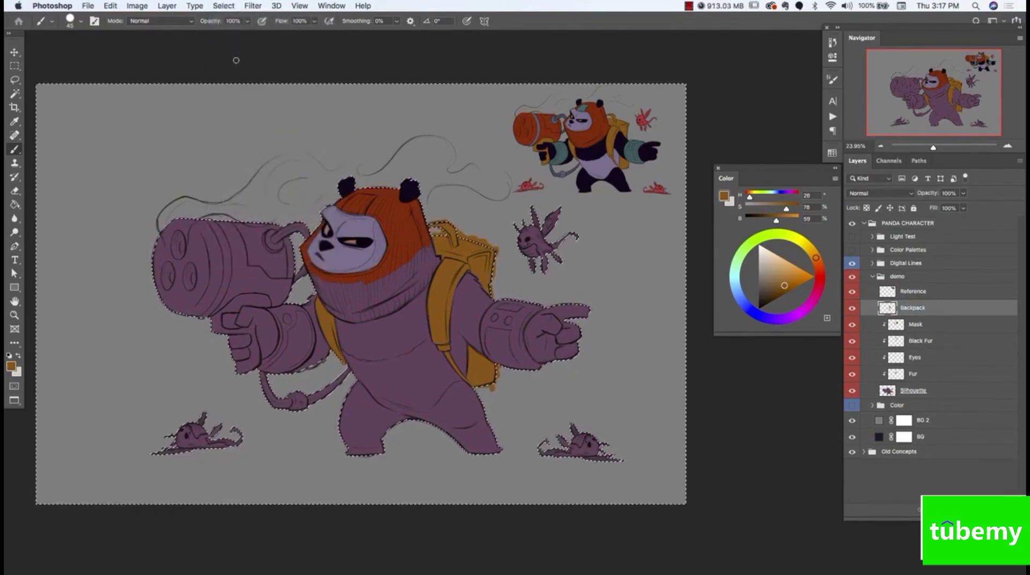
pyautogui.press('super+d')
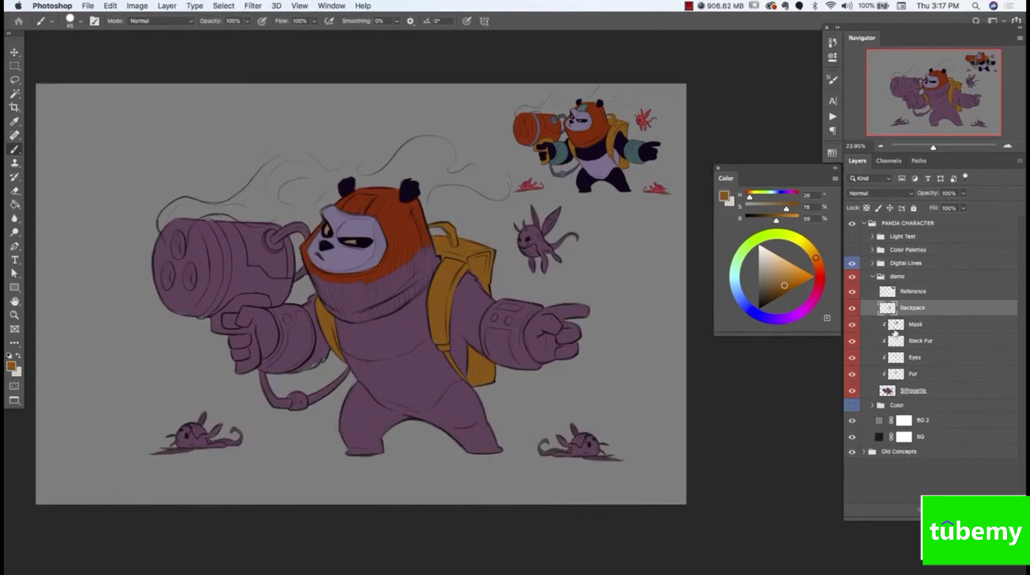
pyautogui.keyDown('alt'); pyautogui.click(925, 314); pyautogui.keyUp('alt')
pyautogui.keyDown('alt'); pyautogui.click(923, 314); pyautogui.keyUp('alt')
# Collapse and hide the demo group, hide Digital Lines, and show and expand the Color group with its Silhouette copy layer hidden
pyautogui.click(873, 276)
pyautogui.click(853, 276)
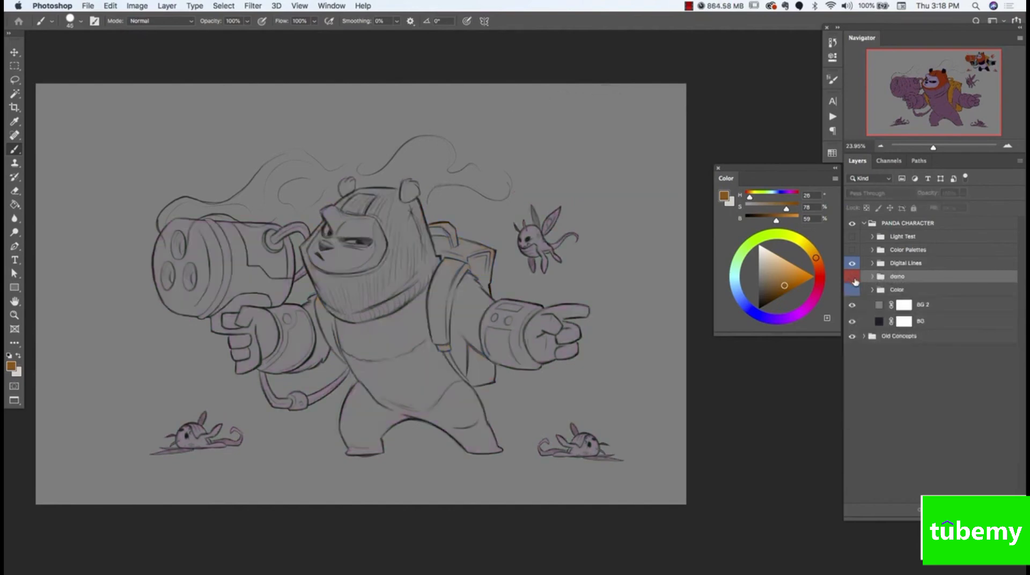
pyautogui.click(853, 263)
pyautogui.click(853, 290)
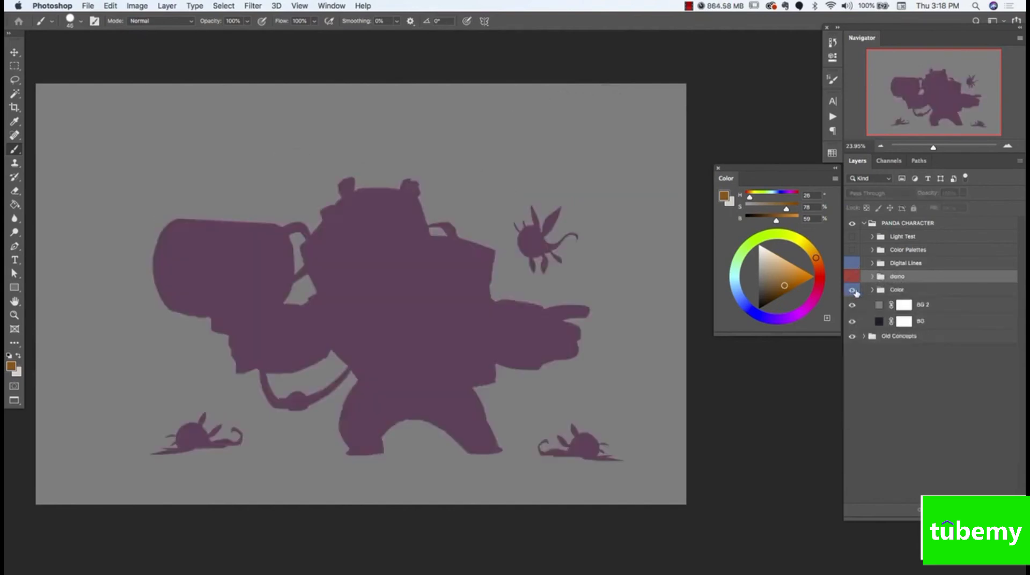
pyautogui.click(874, 290)
pyautogui.click(852, 453)
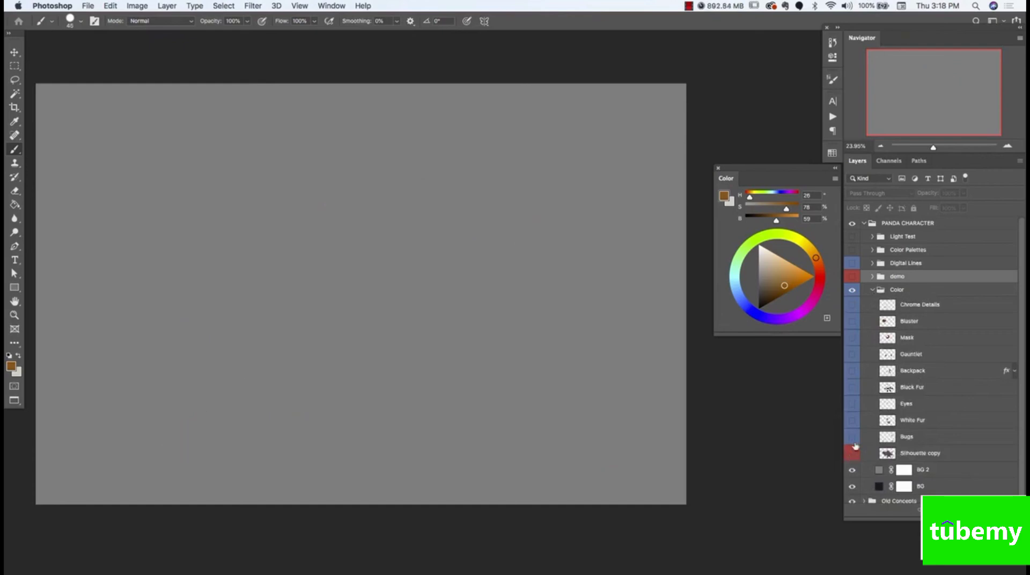
# Show the Color group's layers from Bugs up to Chrome Details, collapse the group and show Digital Lines
pyautogui.moveTo(853, 437); pyautogui.dragTo(853, 305)
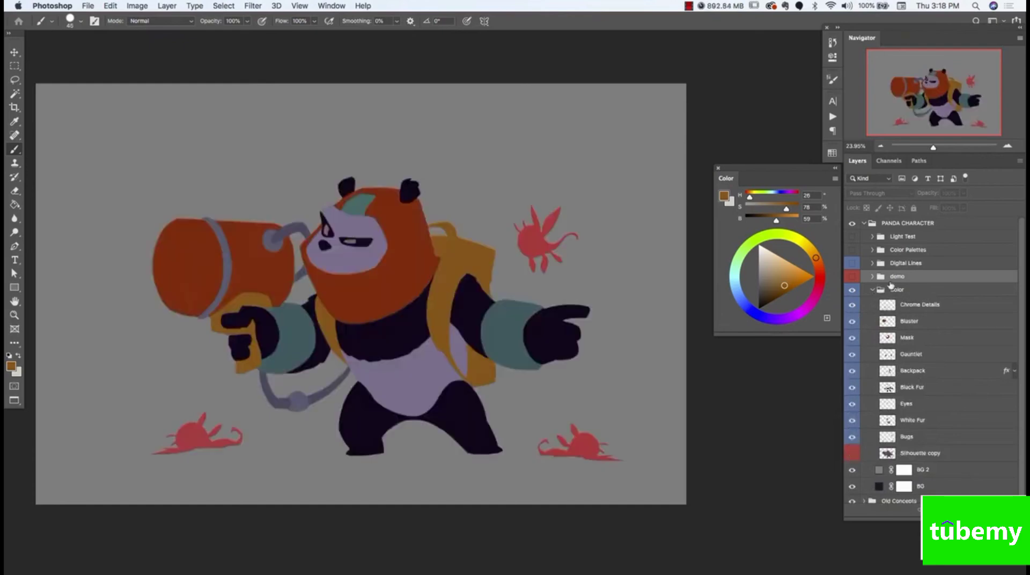
pyautogui.click(873, 290)
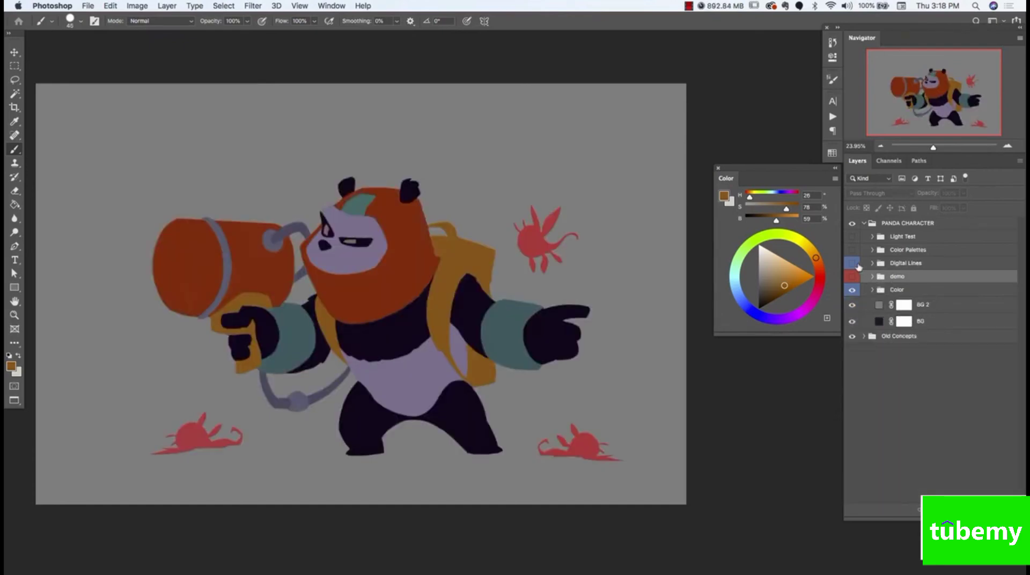
pyautogui.click(852, 263)
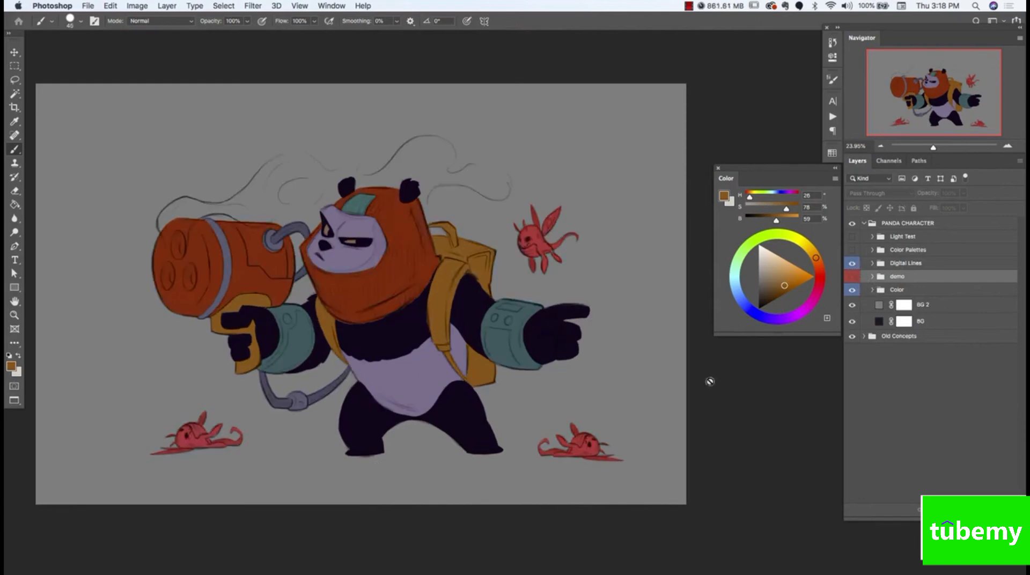
# Expand the Color group and load Black Fur, Backpack, Mask, Blaster and Bugs as selections one after another, then deselect
pyautogui.click(874, 290)
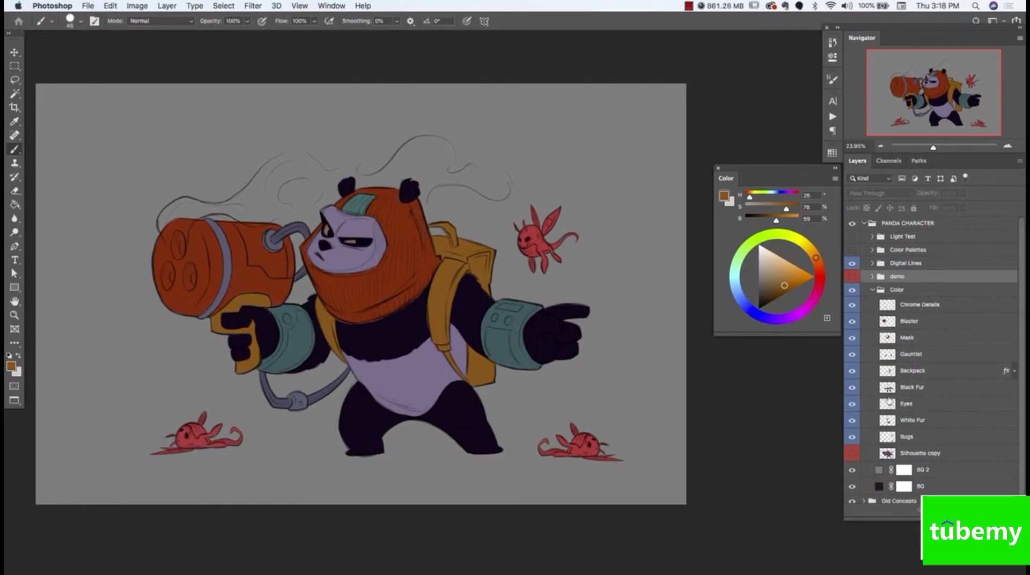
pyautogui.keyDown('super'); pyautogui.click(888, 389); pyautogui.keyUp('super')
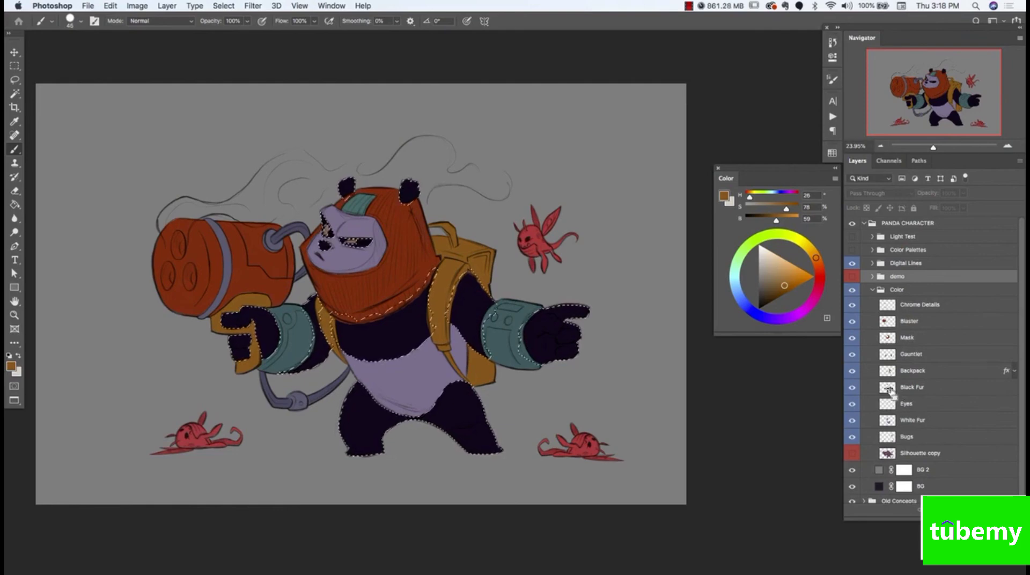
pyautogui.keyDown('super'); pyautogui.click(894, 373); pyautogui.keyUp('super')
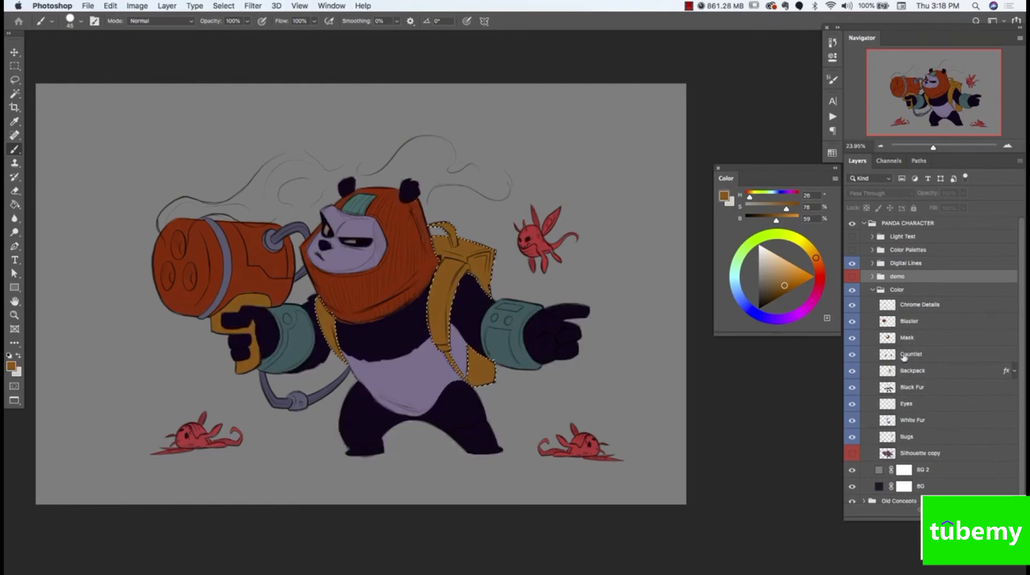
pyautogui.keyDown('super'); pyautogui.click(889, 339); pyautogui.keyUp('super')
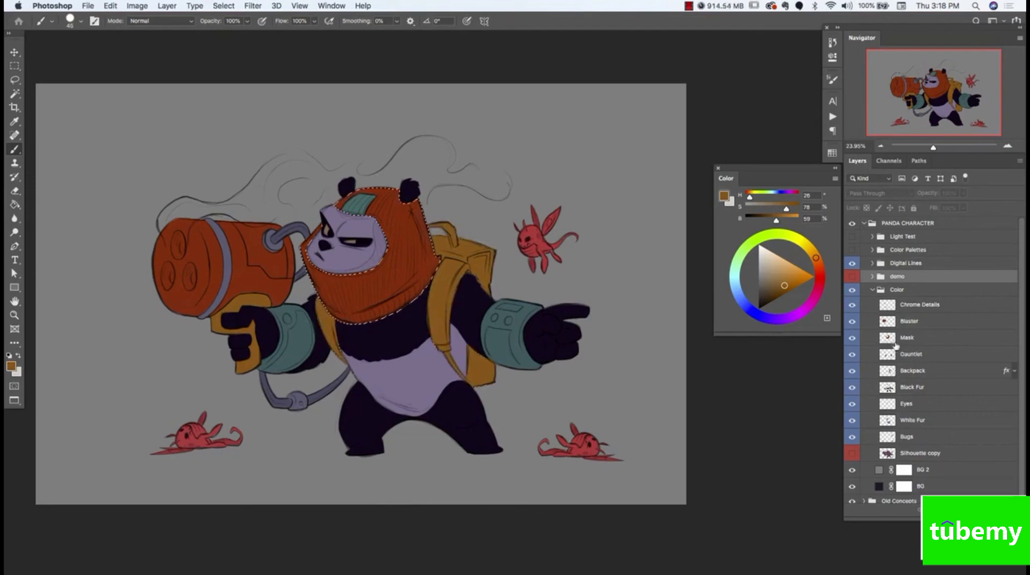
pyautogui.keyDown('super'); pyautogui.click(888, 323); pyautogui.keyUp('super')
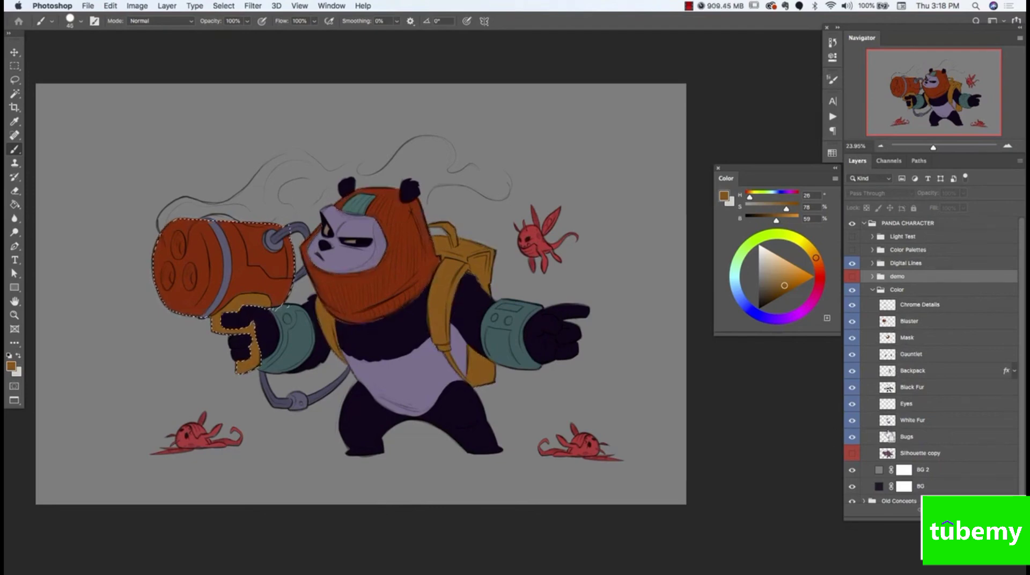
pyautogui.keyDown('super'); pyautogui.click(888, 438); pyautogui.keyUp('super')
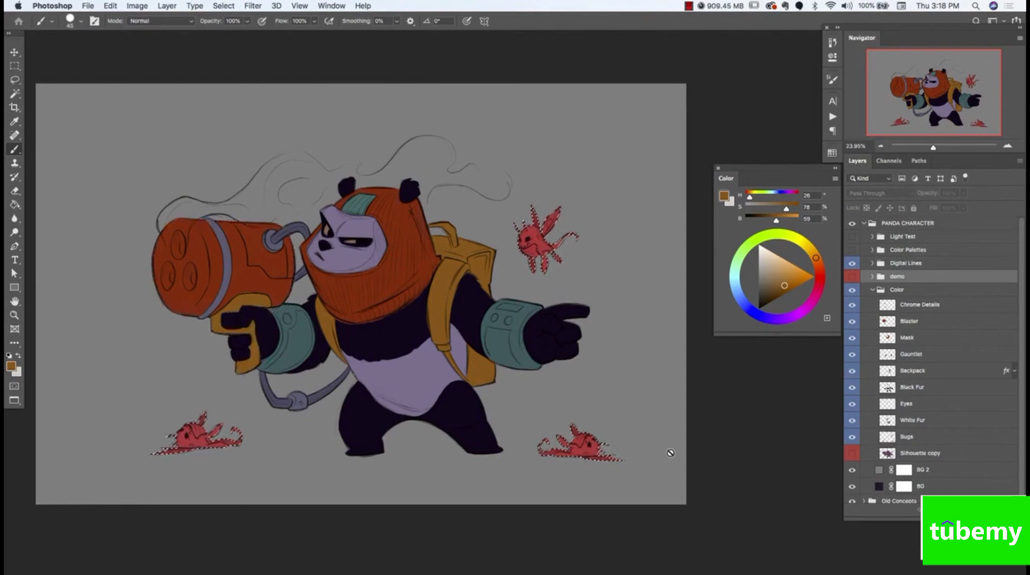
pyautogui.press('super+d')
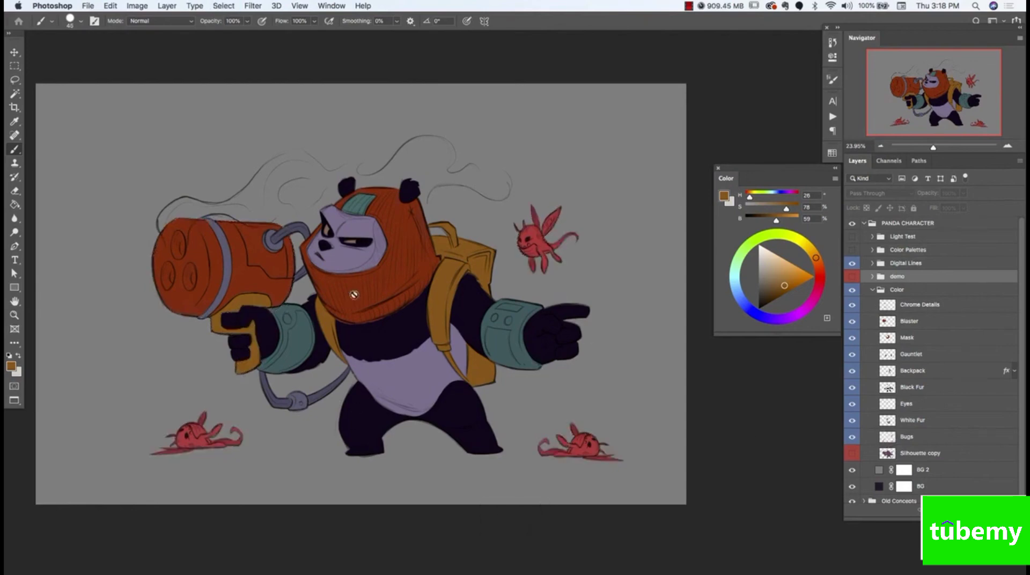